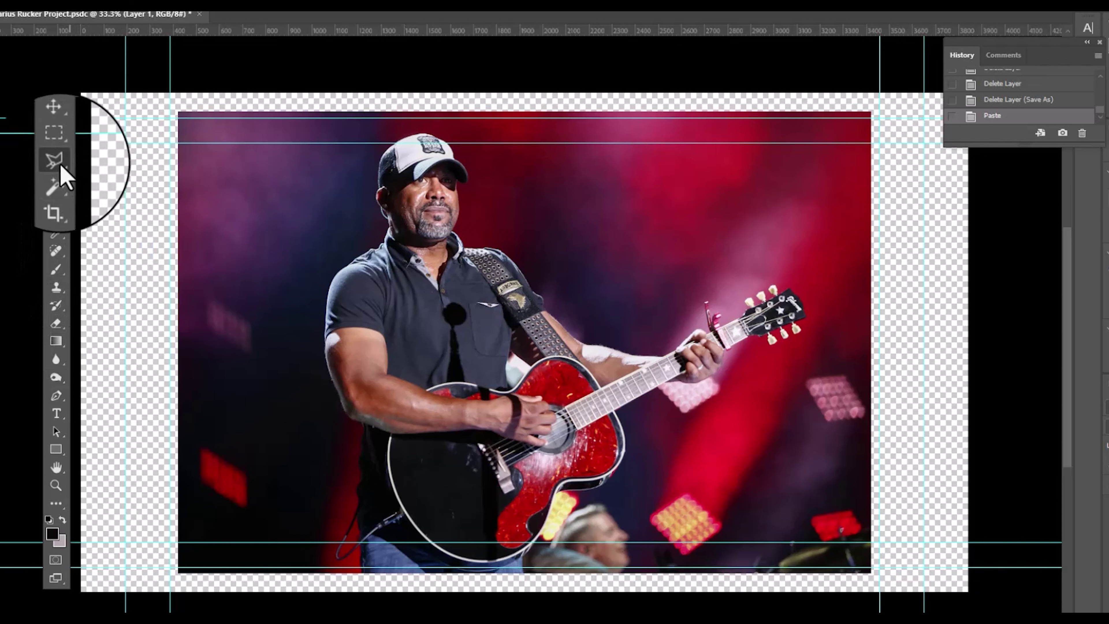
# Outline the background along the singer's guitar side with the Magnetic Lasso and delete it
pyautogui.rightClick(56, 161)
pyautogui.click(101, 179)
pyautogui.click(440, 132)
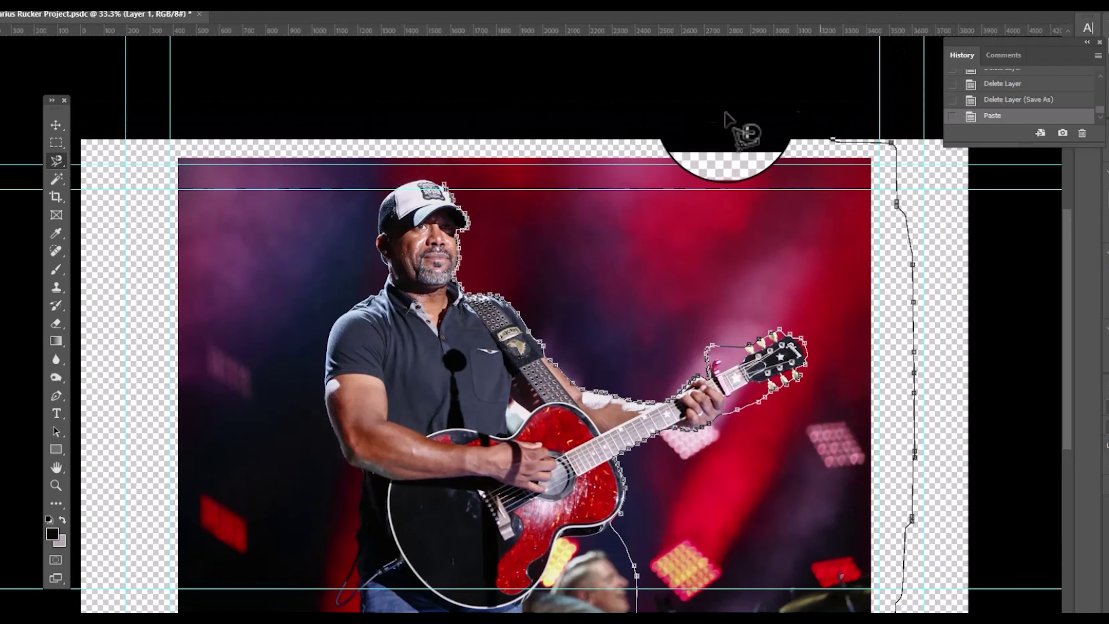
pyautogui.click(452, 174)
pyautogui.press('Delete')
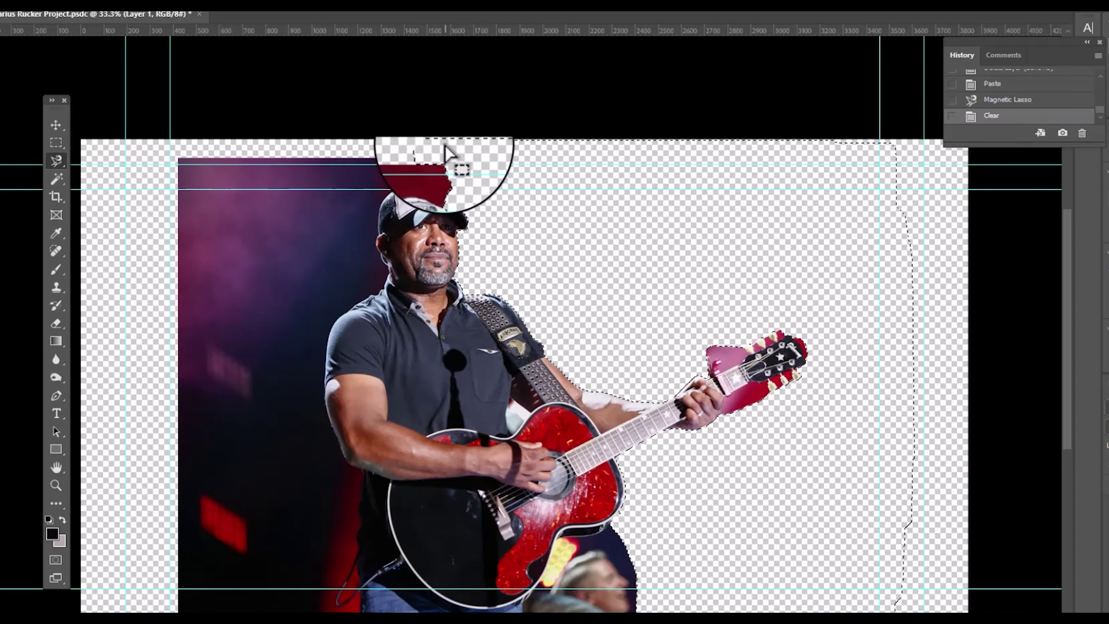
# Outline the remaining background behind the singer's back and cap with the Magnetic Lasso and delete it
pyautogui.moveTo(445, 146); pyautogui.dragTo(448, 153)
pyautogui.click(295, 143)
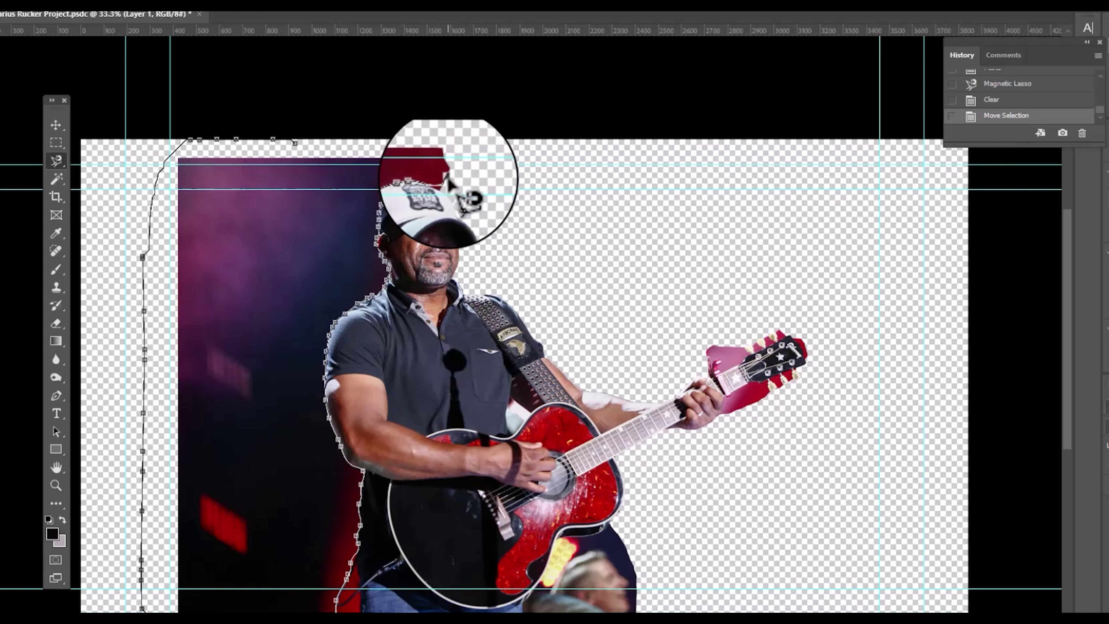
pyautogui.doubleClick(452, 186)
pyautogui.press('Delete')
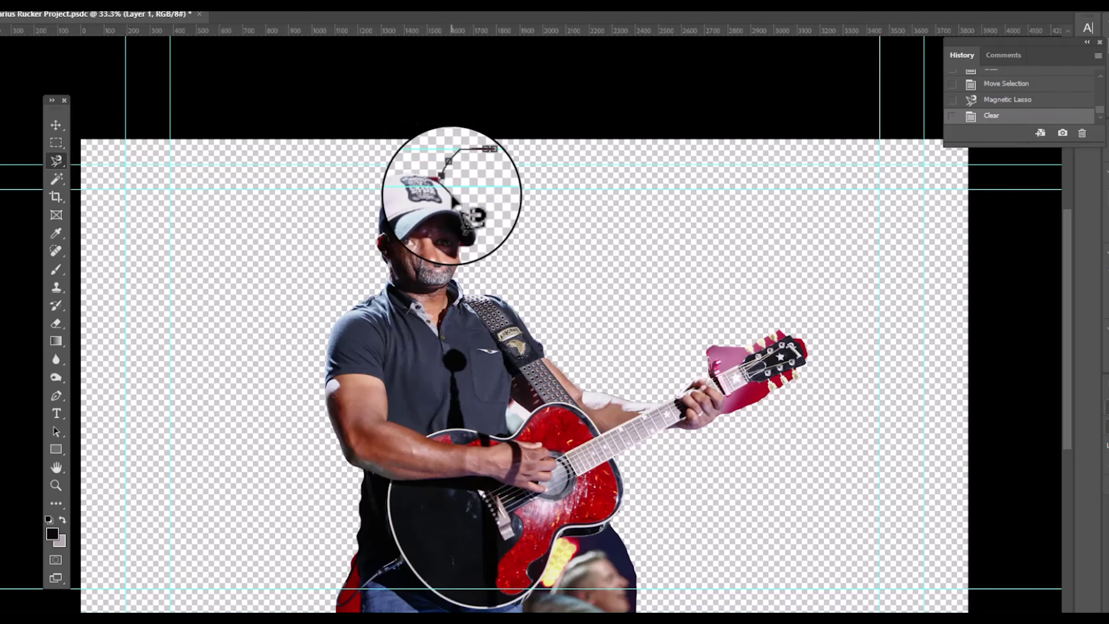
# Lasso and delete the leftover background patches above the cap and below the guitar's headstock
pyautogui.click(476, 165)
pyautogui.press('Delete')
pyautogui.scroll(-2, 760, 376)
pyautogui.click(775, 342)
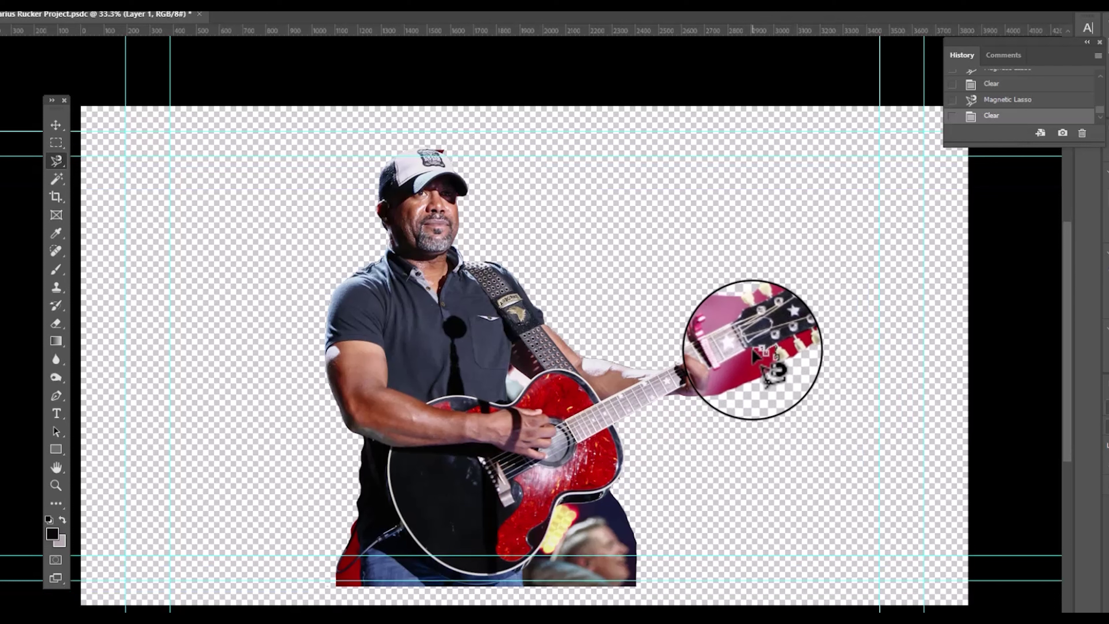
pyautogui.click(774, 366)
pyautogui.press('Delete')
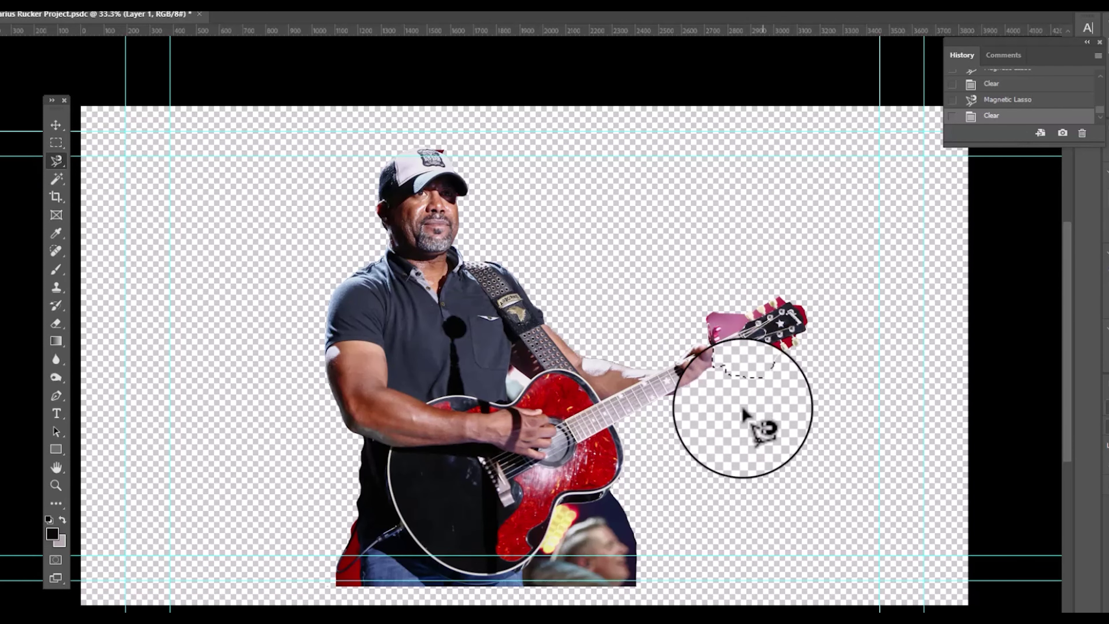
# Lasso and delete the bystander and background beneath the guitar body
pyautogui.click(618, 486)
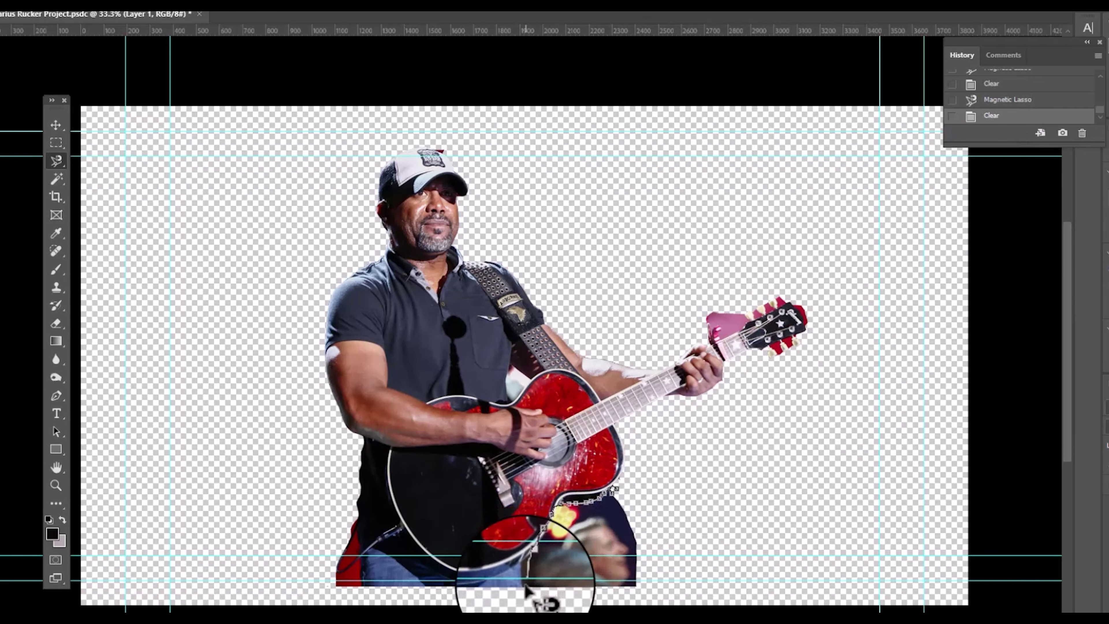
pyautogui.doubleClick(642, 503)
pyautogui.press('Delete')
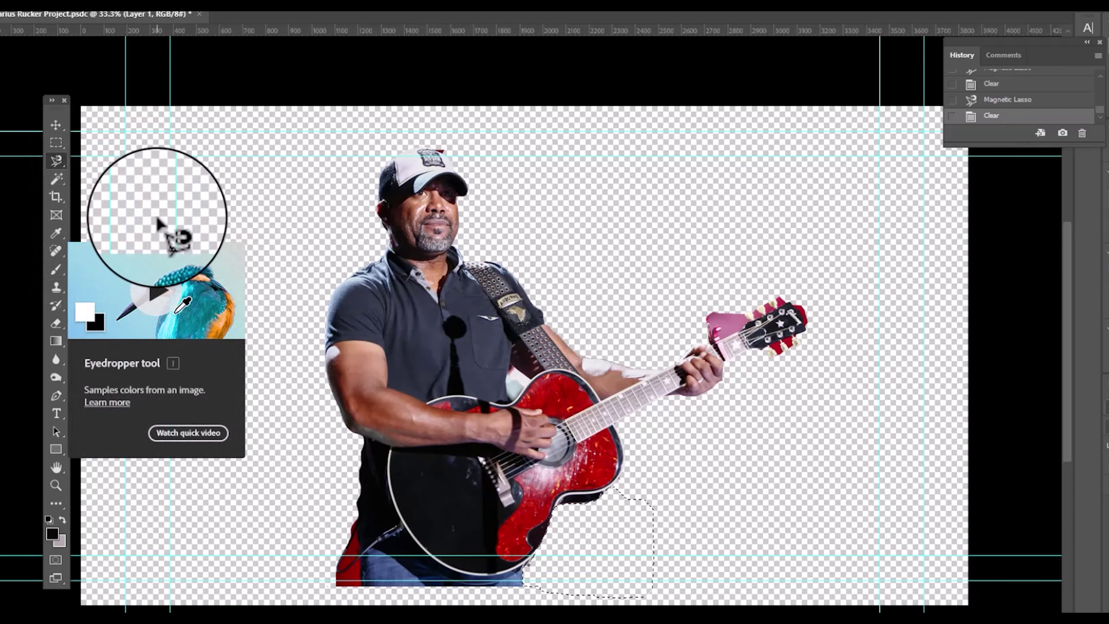
# Clear the red and pink background remnants beside the hip and around the headstock with the Magic Eraser
pyautogui.click(56, 322)
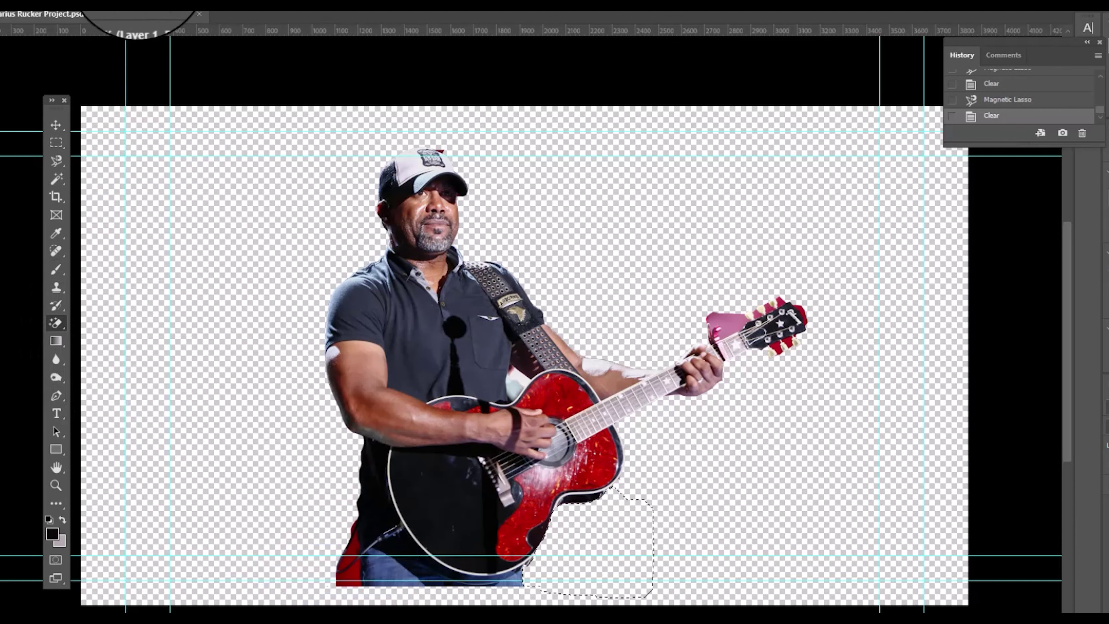
pyautogui.click(137, 1)
pyautogui.click(131, 11)
pyautogui.click(345, 548)
pyautogui.click(347, 567)
pyautogui.click(354, 576)
pyautogui.click(338, 577)
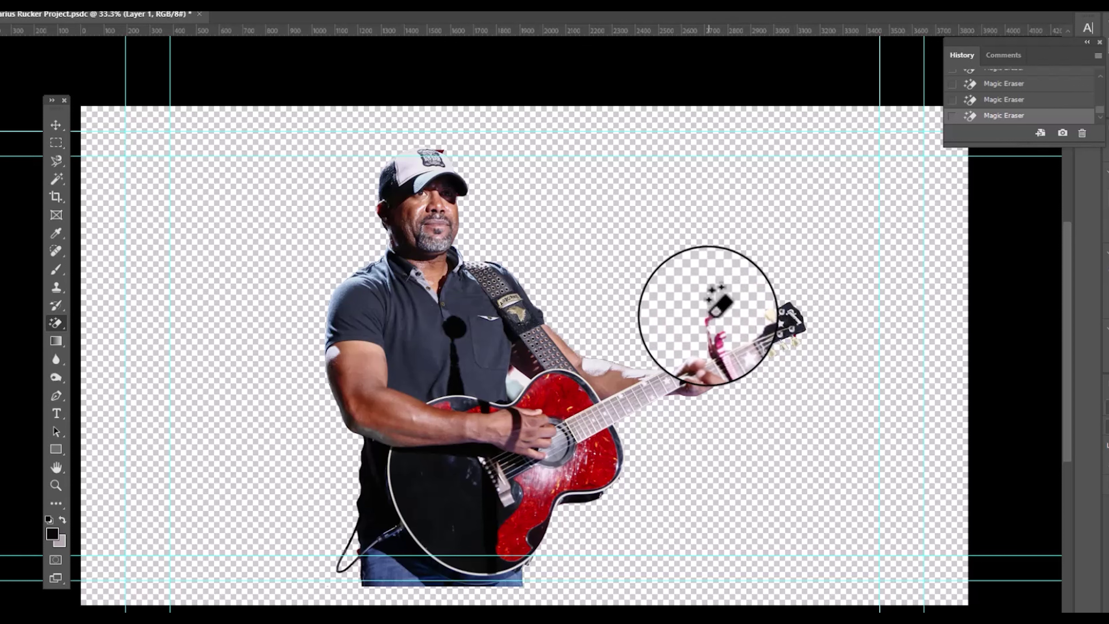
# Move the singer cutout to the canvas's left edge and erase the red remnant on top of the cap
pyautogui.press('v')
pyautogui.moveTo(430, 304); pyautogui.dragTo(187, 323)
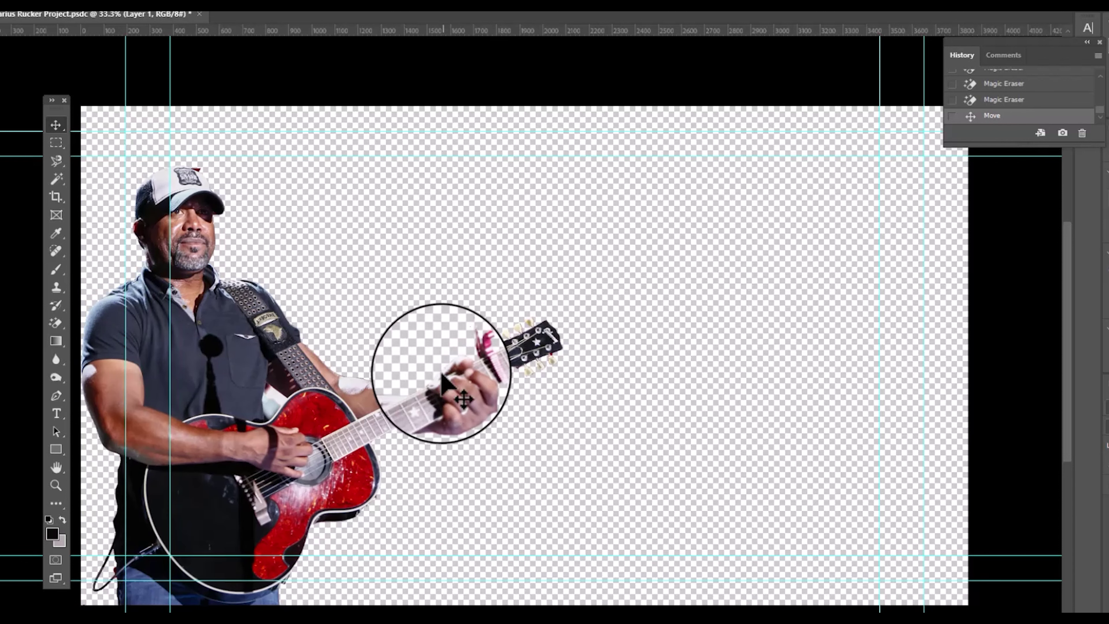
pyautogui.press('e')
pyautogui.click(195, 169)
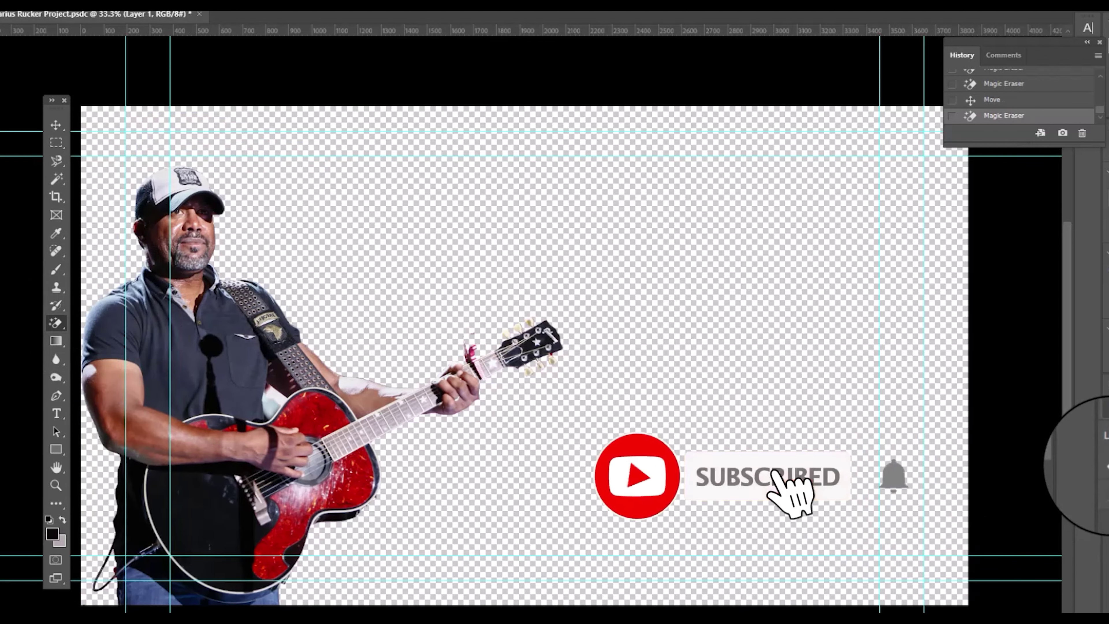
# Hide the singer, show the black Darius Rucker lettering, and paste the painting scaled up to cover it
pyautogui.click(1108, 483)
pyautogui.hotkey('ctrl', ',')
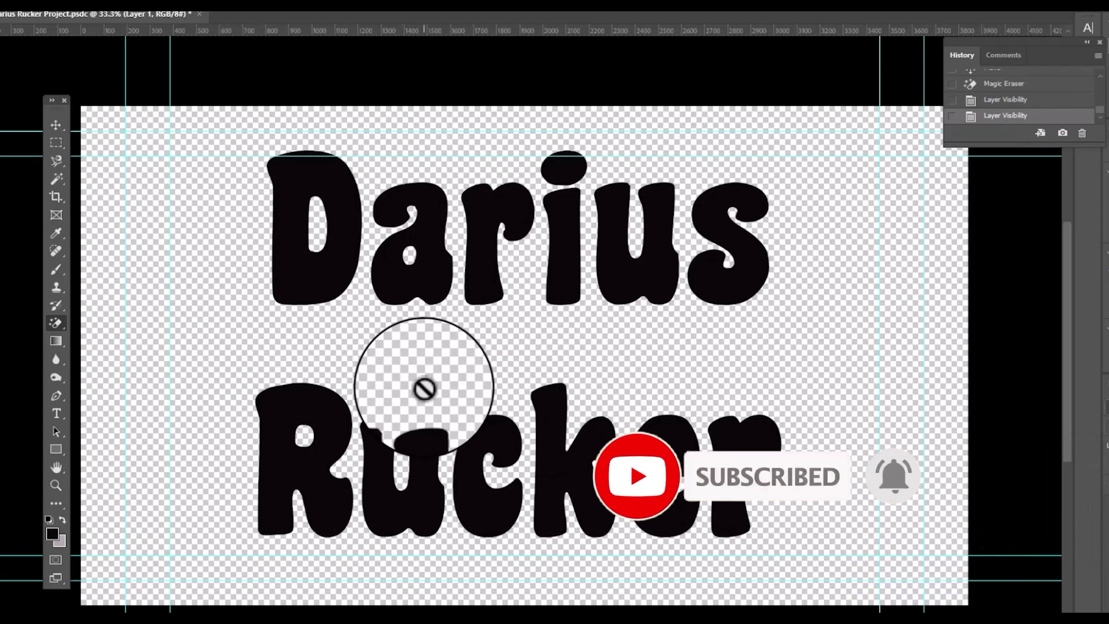
pyautogui.hotkey('ctrl', 'v')
pyautogui.hotkey('ctrl', 't')
pyautogui.moveTo(386, 253); pyautogui.dragTo(157, 172)
pyautogui.moveTo(664, 461)
pyautogui.mouseDown()
pyautogui.moveTo(826, 553)
pyautogui.moveTo(828, 582)
pyautogui.mouseUp()
pyautogui.press('Return')
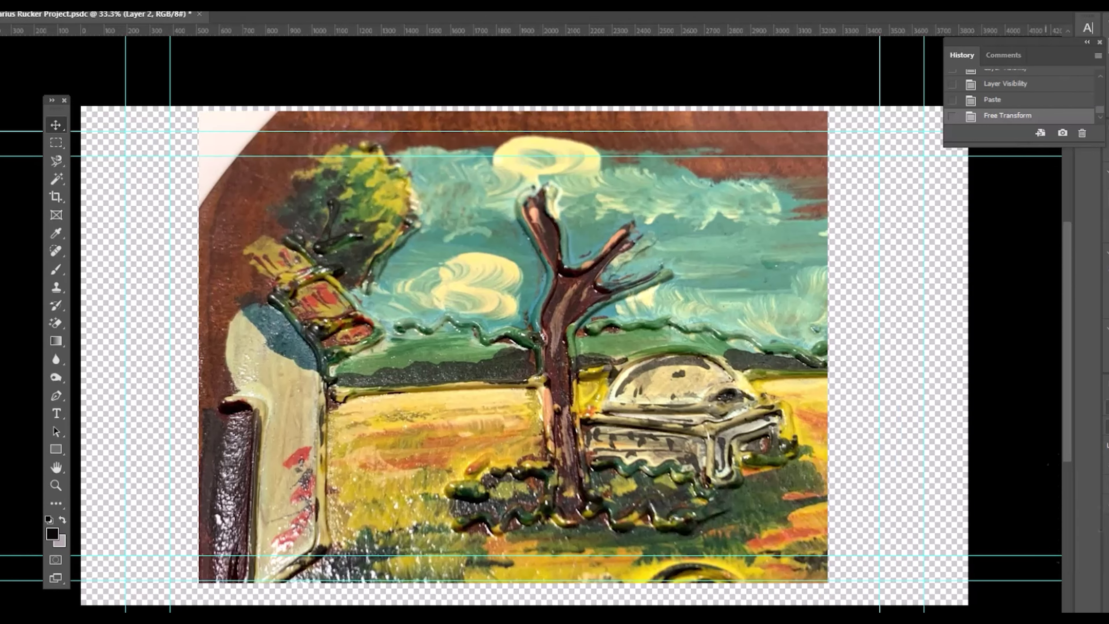
# Hide the painting and select the black lettering with Color Range
pyautogui.click(1107, 497)
pyautogui.click(134, 4)
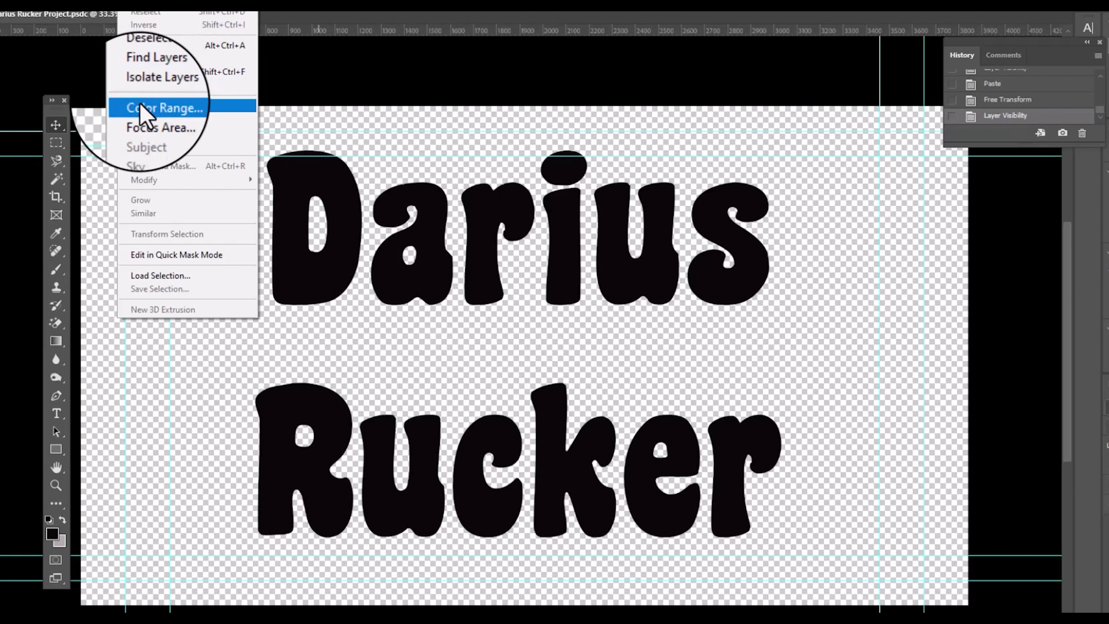
pyautogui.click(142, 112)
pyautogui.click(921, 94)
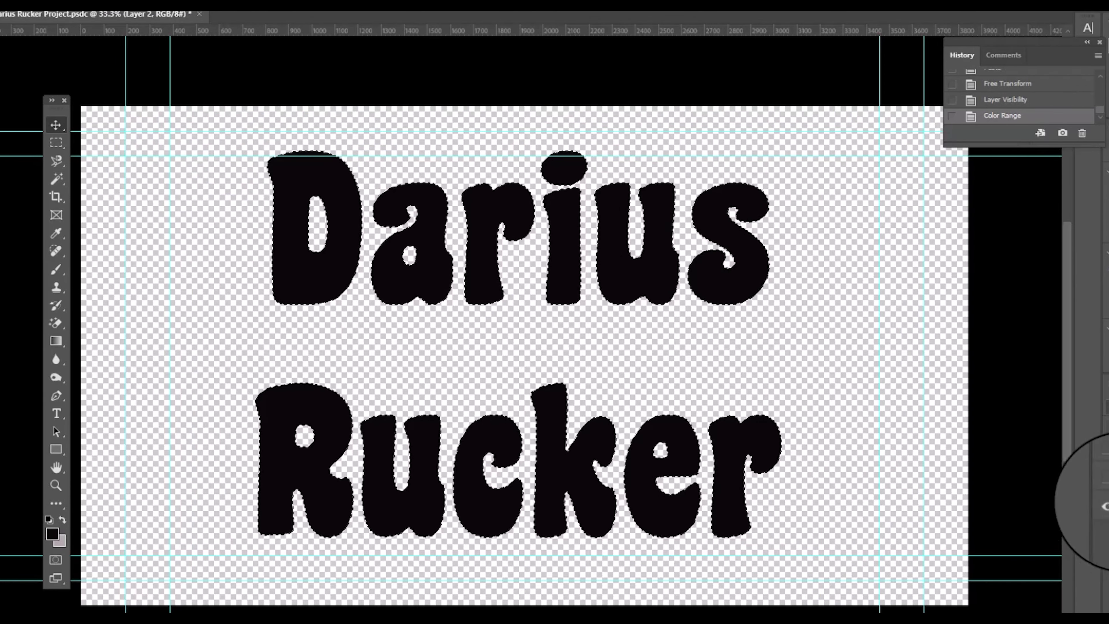
# Show the painting, invert the selection, delete everything outside the letters, and deselect
pyautogui.click(1104, 481)
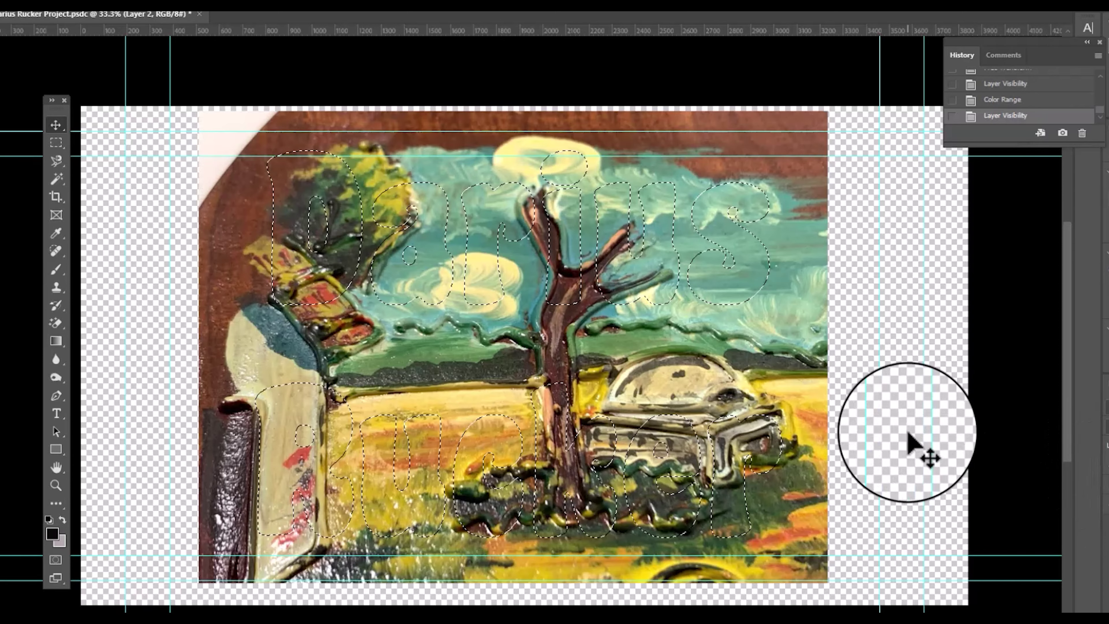
pyautogui.click(131, 6)
pyautogui.click(149, 46)
pyautogui.press('Delete')
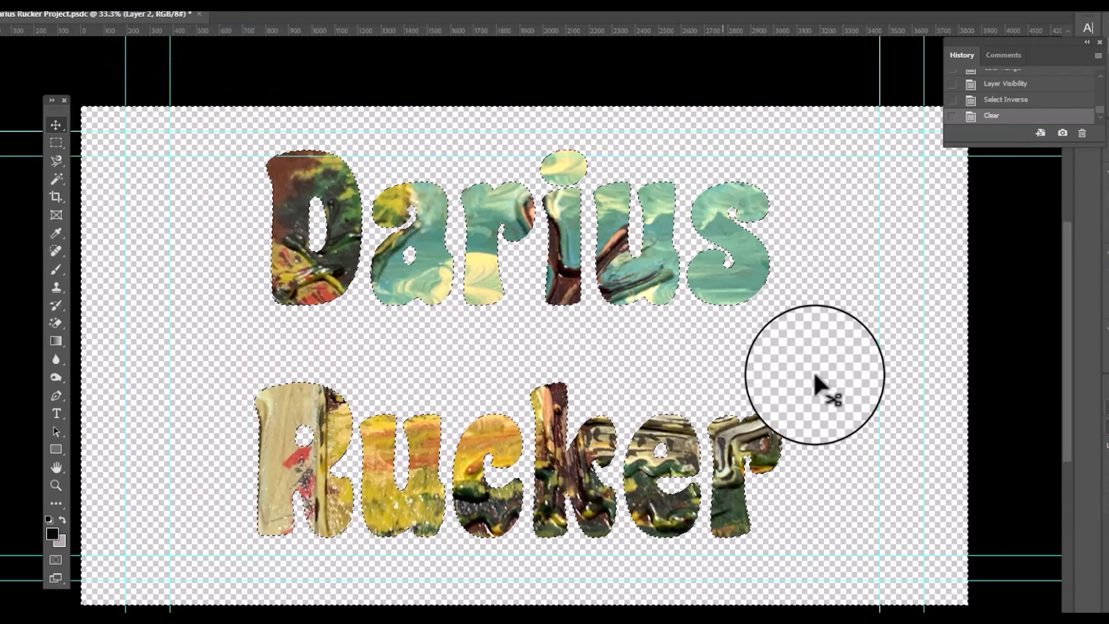
pyautogui.click(131, 5)
pyautogui.click(144, 22)
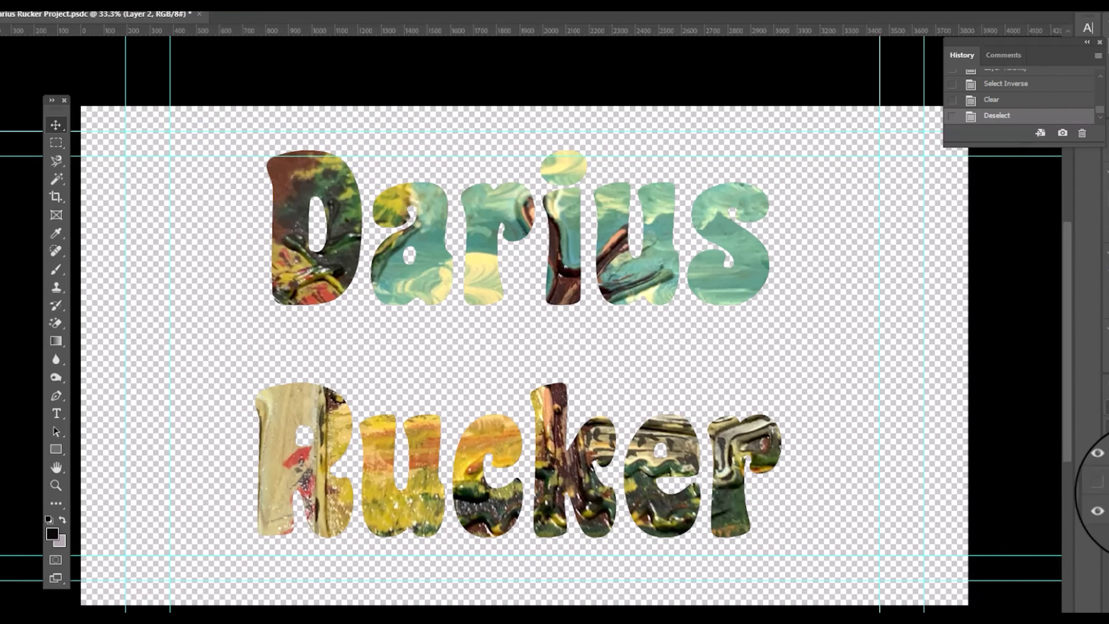
# Show the singer, move the painted lettering to the right of him, and hide the black lettering
pyautogui.click(1098, 463)
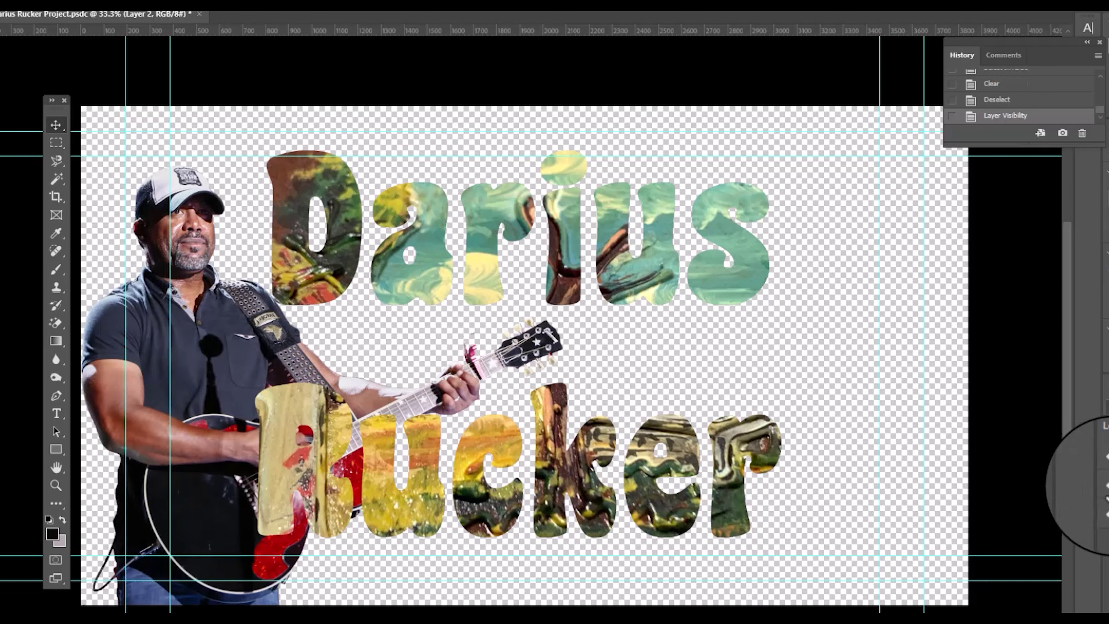
pyautogui.moveTo(355, 242); pyautogui.dragTo(537, 222)
pyautogui.click(1087, 498)
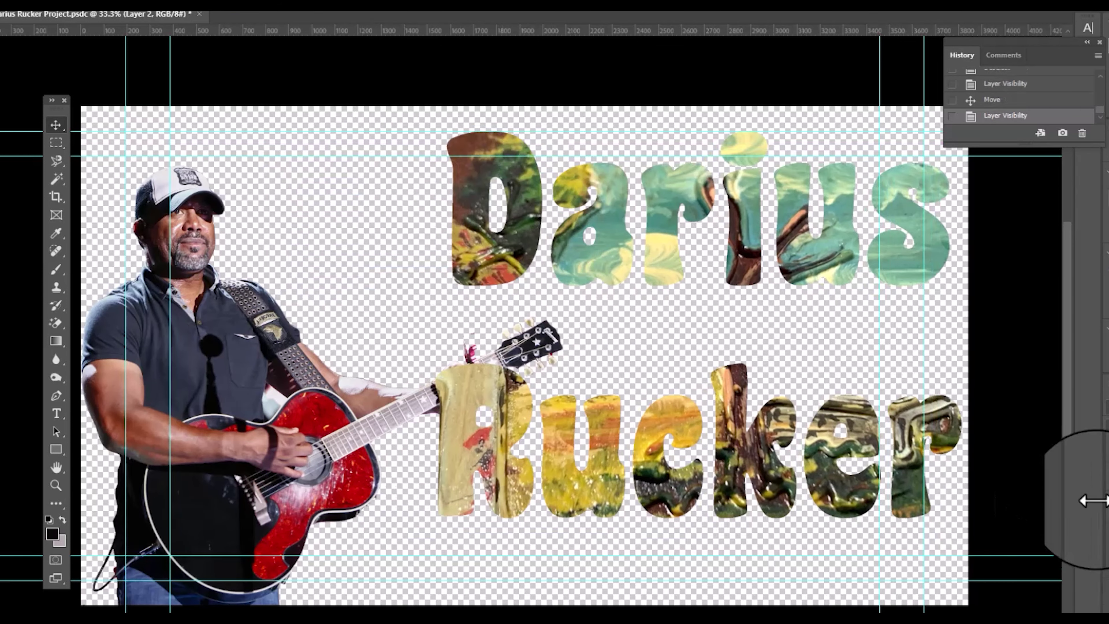
# Scale the painted lettering down into the canvas's upper-right area, just above the guitar headstock
pyautogui.hotkey('ctrl', 't')
pyautogui.moveTo(437, 128)
pyautogui.mouseDown()
pyautogui.moveTo(557, 257)
pyautogui.moveTo(527, 186)
pyautogui.moveTo(540, 154)
pyautogui.moveTo(584, 198)
pyautogui.moveTo(602, 147)
pyautogui.moveTo(579, 119)
pyautogui.mouseUp()
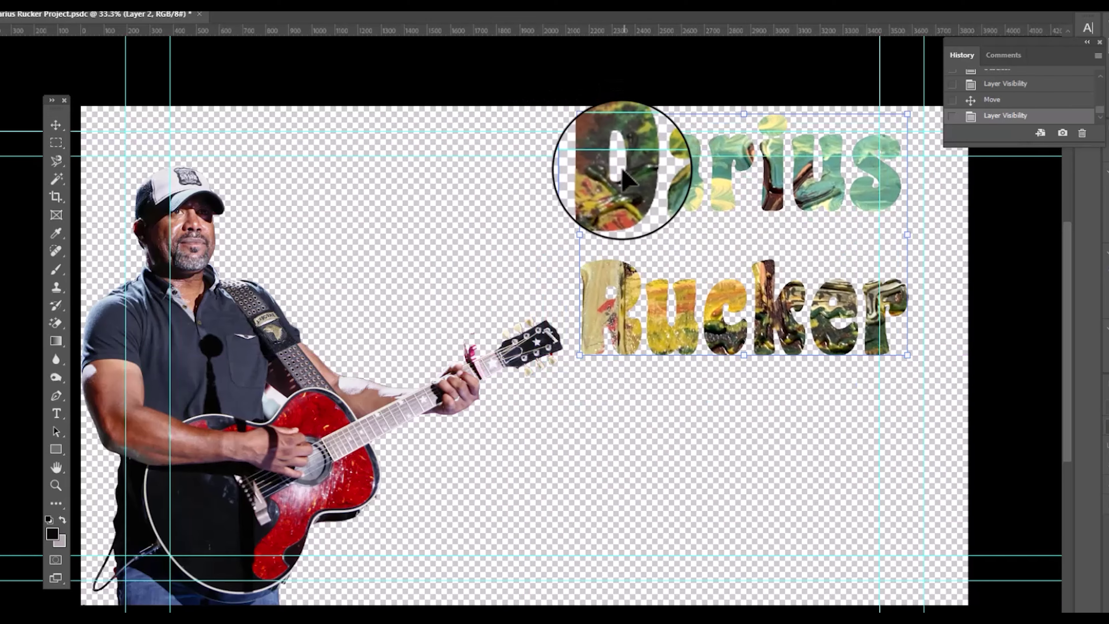
pyautogui.moveTo(580, 355); pyautogui.dragTo(546, 382)
pyautogui.click(56, 125)
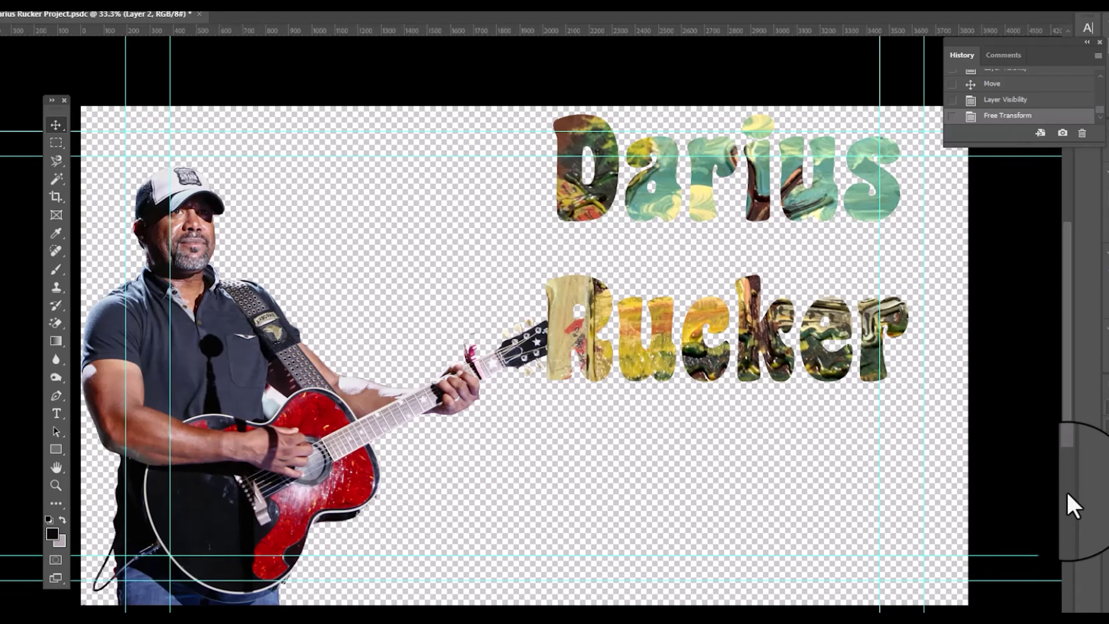
# Hide the singer and place the desert sunset image as an embedded object, scaled to fill the canvas
pyautogui.click(1084, 487)
pyautogui.click(9, 2)
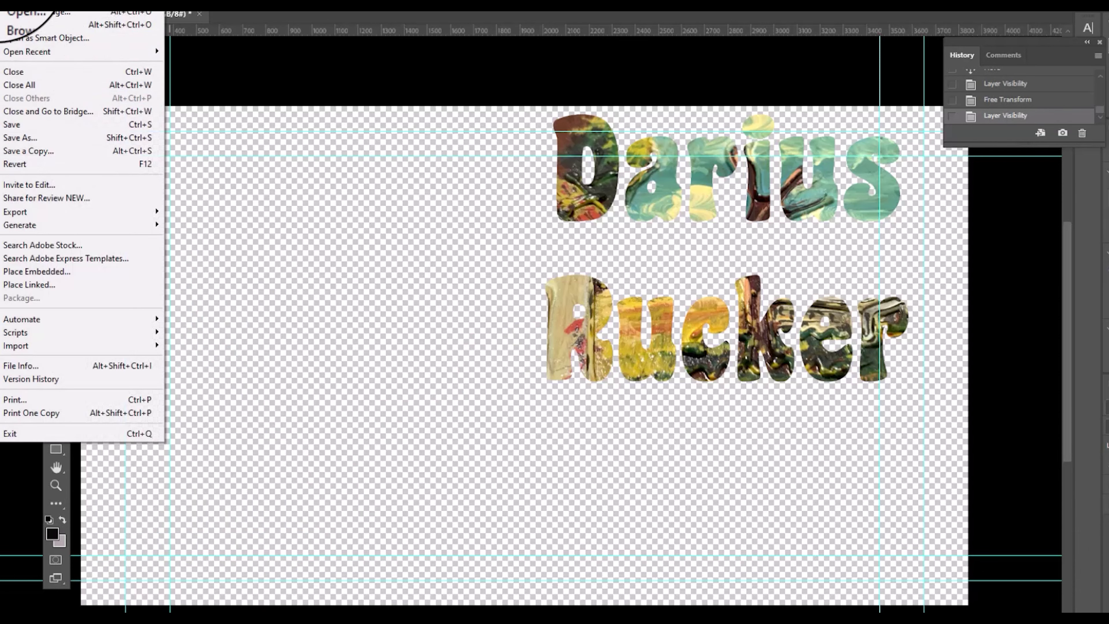
pyautogui.click(26, 272)
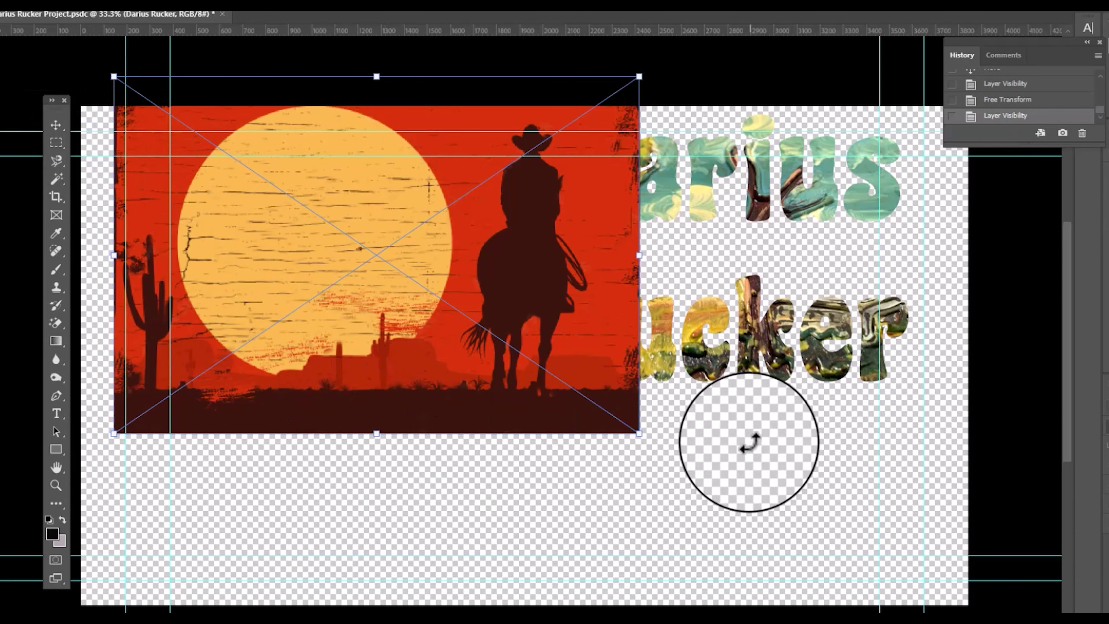
pyautogui.moveTo(639, 432); pyautogui.dragTo(977, 612)
pyautogui.moveTo(114, 369); pyautogui.dragTo(68, 373)
pyautogui.click(56, 125)
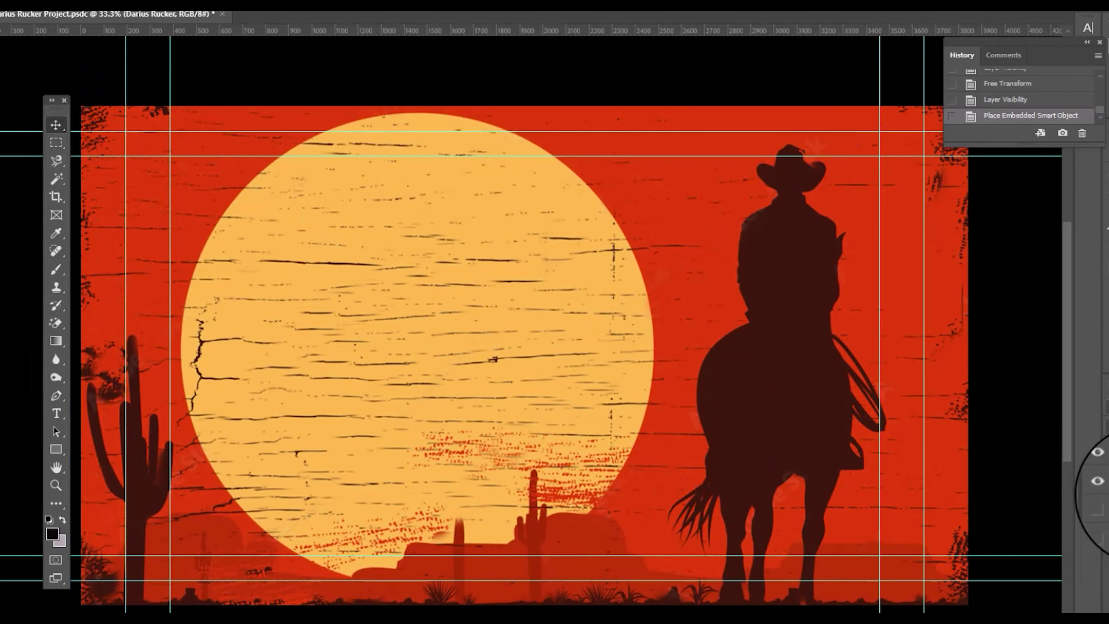
# Order the sunset background beneath the singer and lettering layers, and hide both of those layers
pyautogui.click(1098, 509)
pyautogui.click(1106, 498)
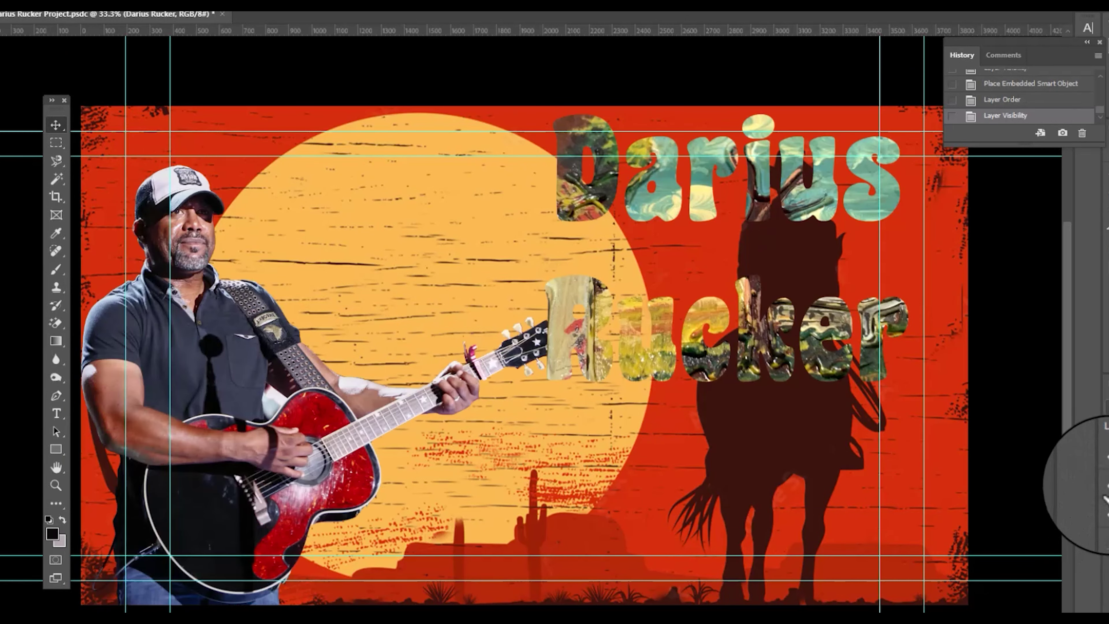
pyautogui.click(1104, 497)
pyautogui.click(1107, 515)
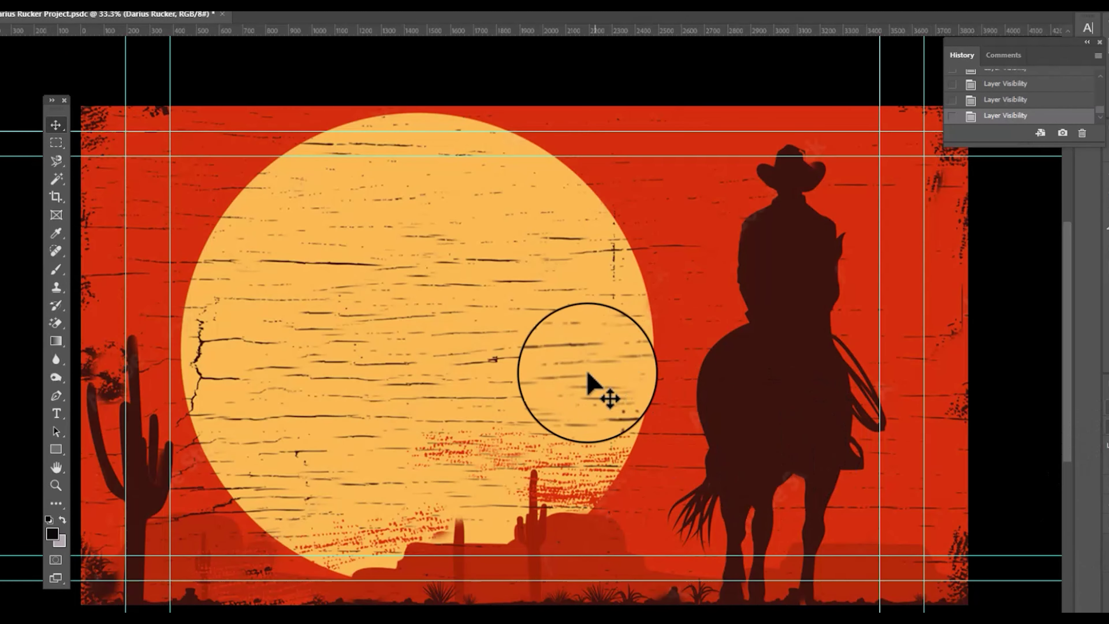
# Shift the sunset background left and stretch its right side to the canvas edge
pyautogui.moveTo(587, 373); pyautogui.dragTo(497, 385)
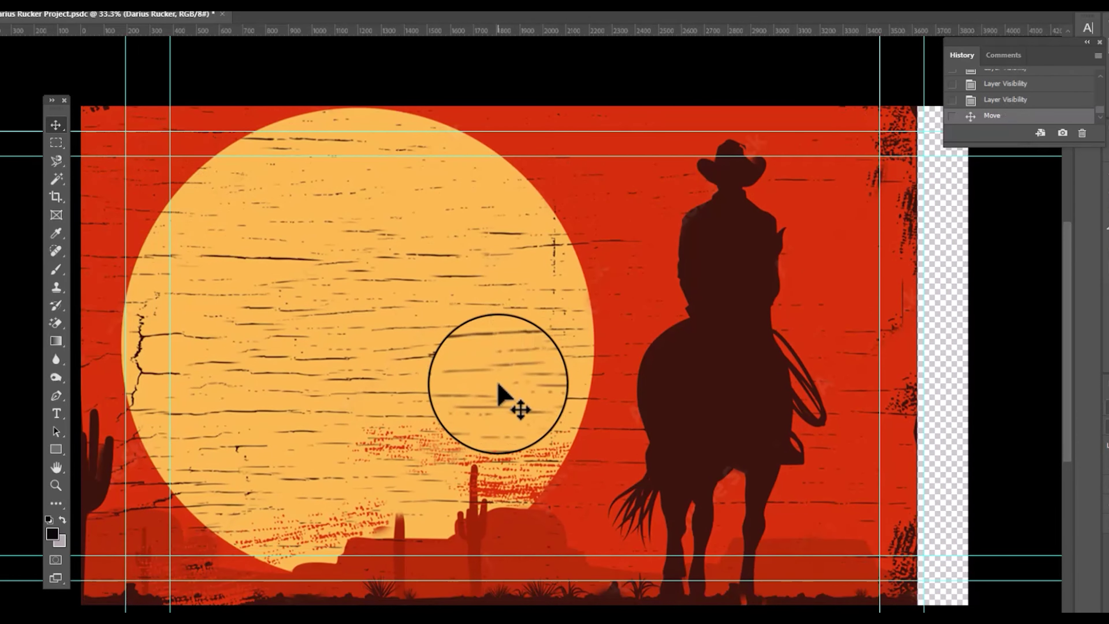
pyautogui.hotkey('ctrl', 't')
pyautogui.moveTo(916, 377); pyautogui.dragTo(968, 365)
pyautogui.click(55, 125)
# Show the singer, move the sun behind him, and stretch the background to cover the canvas's right side
pyautogui.click(1107, 491)
pyautogui.moveTo(536, 180); pyautogui.dragTo(423, 229)
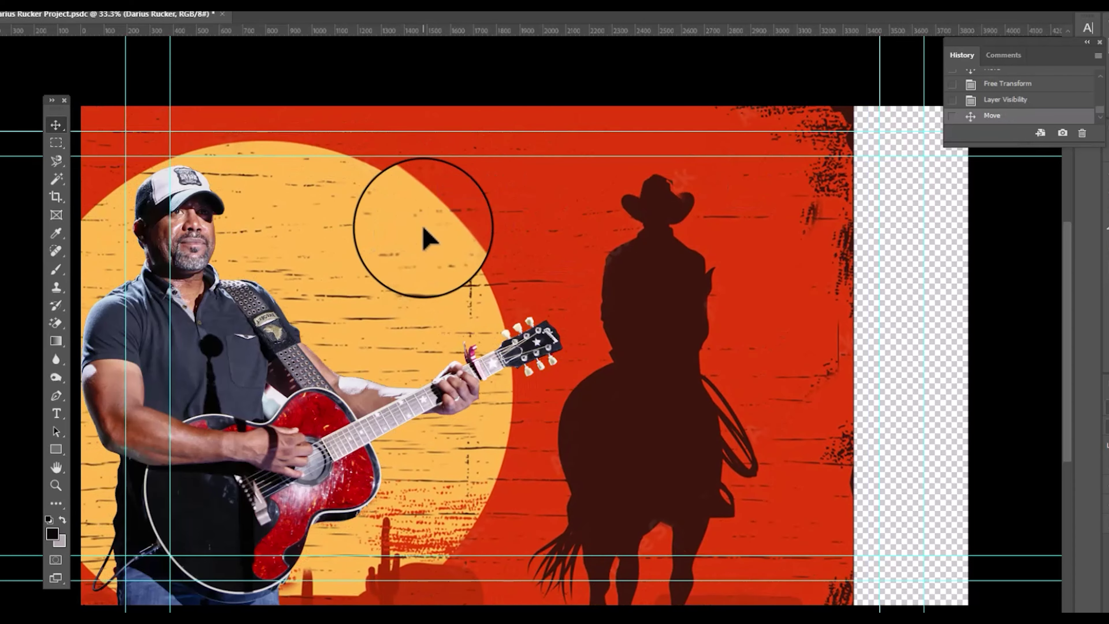
pyautogui.hotkey('ctrl', 't')
pyautogui.moveTo(856, 421); pyautogui.dragTo(978, 422)
pyautogui.moveTo(836, 339)
pyautogui.mouseDown()
pyautogui.moveTo(835, 372)
pyautogui.moveTo(830, 358)
pyautogui.mouseUp()
pyautogui.press('Return')
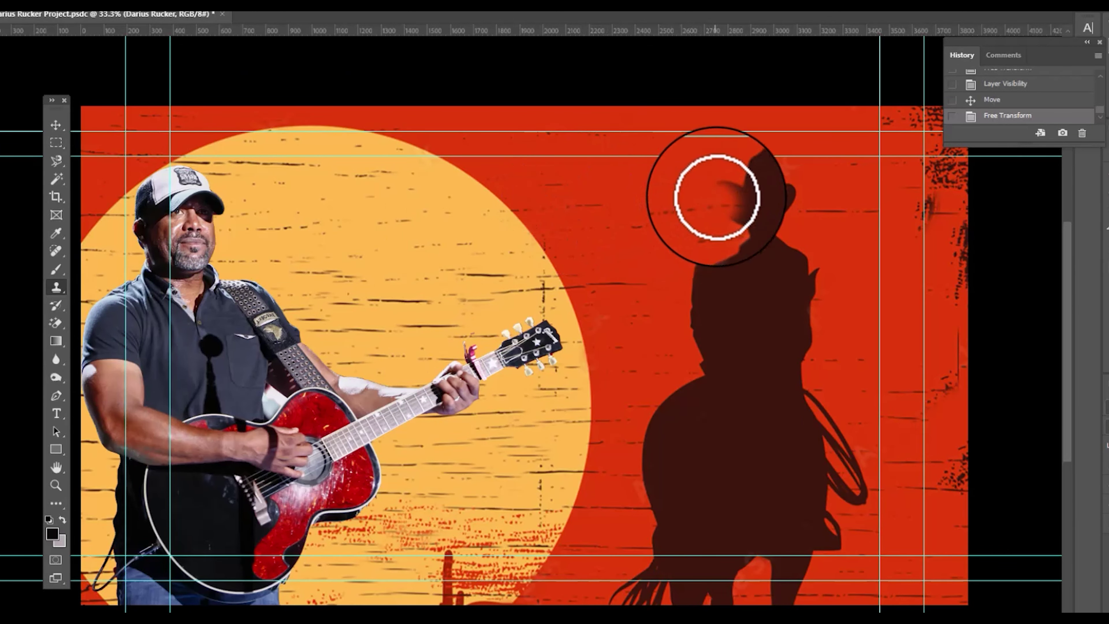
# Rasterize the sunset layer and clone red background texture over the dark horse rider silhouette with the Clone Stamp
pyautogui.click(716, 198)
pyautogui.click(577, 230)
pyautogui.moveTo(706, 161); pyautogui.dragTo(763, 171)
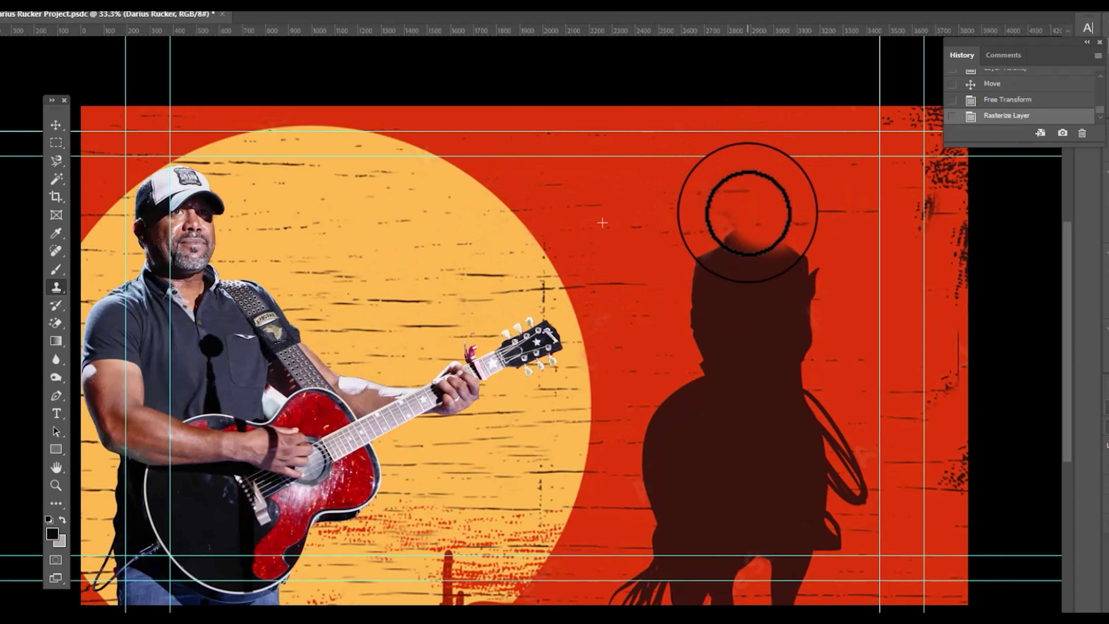
pyautogui.moveTo(748, 213); pyautogui.dragTo(750, 214)
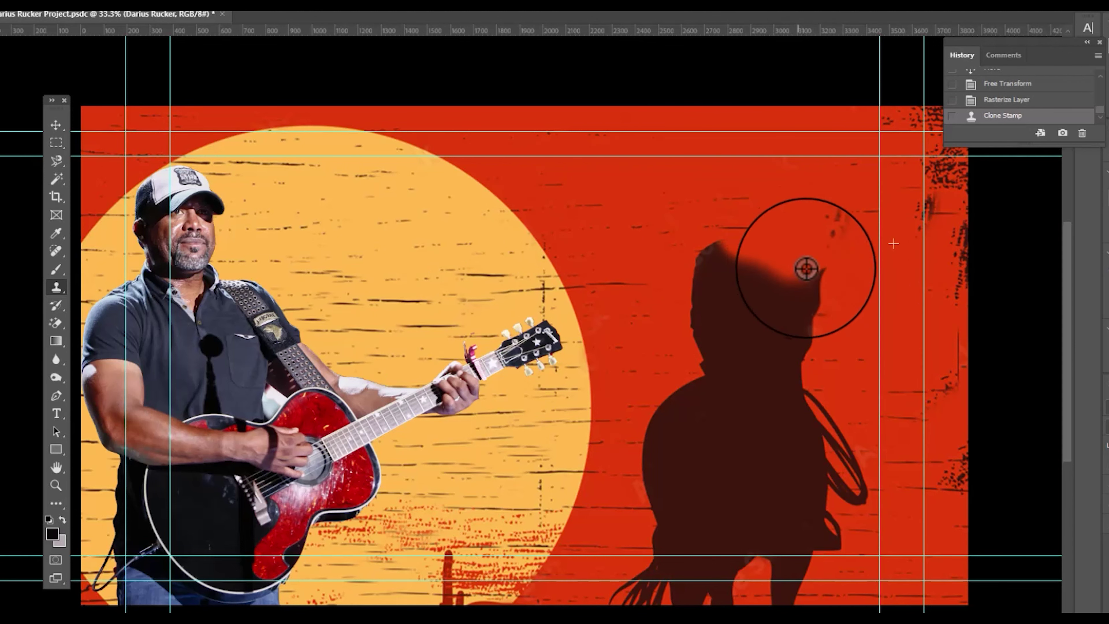
pyautogui.moveTo(806, 268)
pyautogui.mouseDown()
pyautogui.moveTo(778, 286)
pyautogui.moveTo(716, 262)
pyautogui.moveTo(712, 280)
pyautogui.moveTo(816, 242)
pyautogui.moveTo(706, 253)
pyautogui.moveTo(721, 250)
pyautogui.moveTo(705, 261)
pyautogui.moveTo(742, 272)
pyautogui.moveTo(681, 303)
pyautogui.mouseUp()
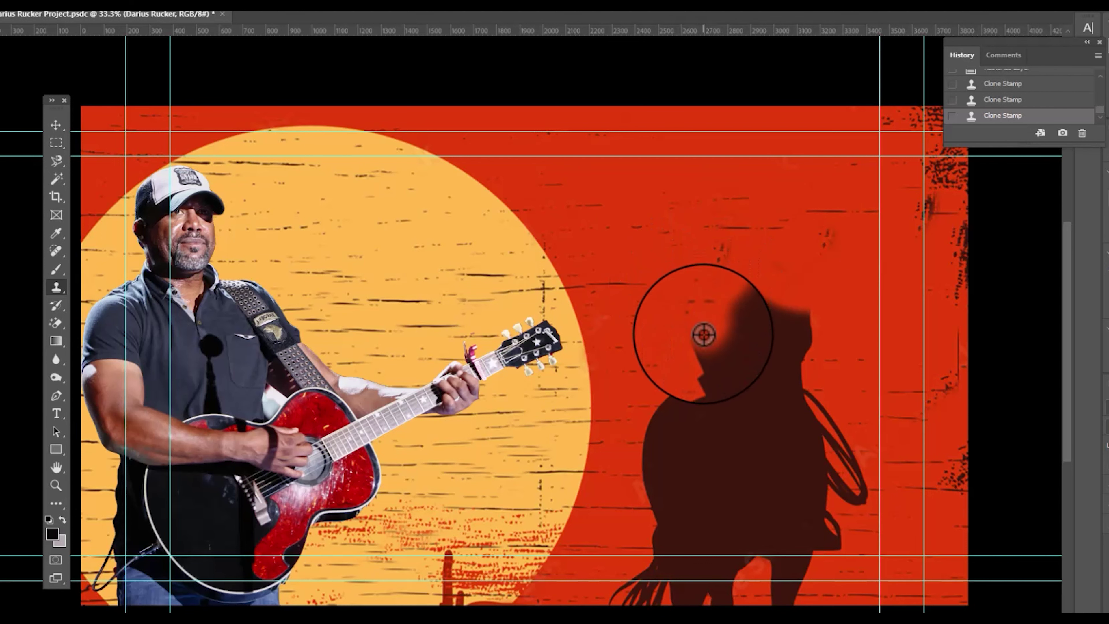
pyautogui.click(707, 309)
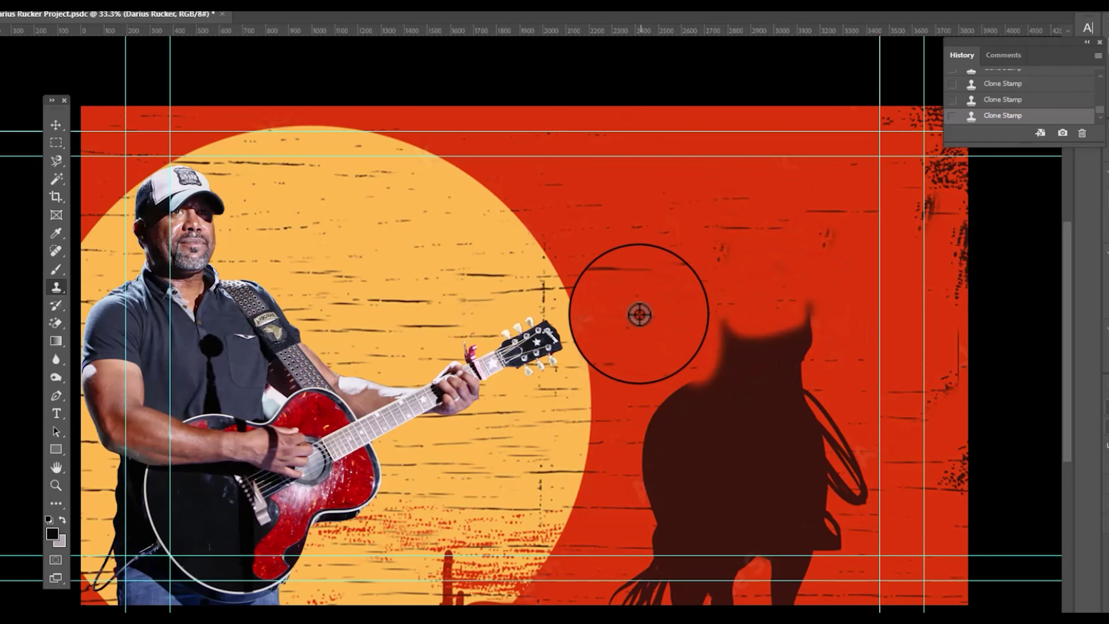
pyautogui.moveTo(639, 314); pyautogui.dragTo(783, 324)
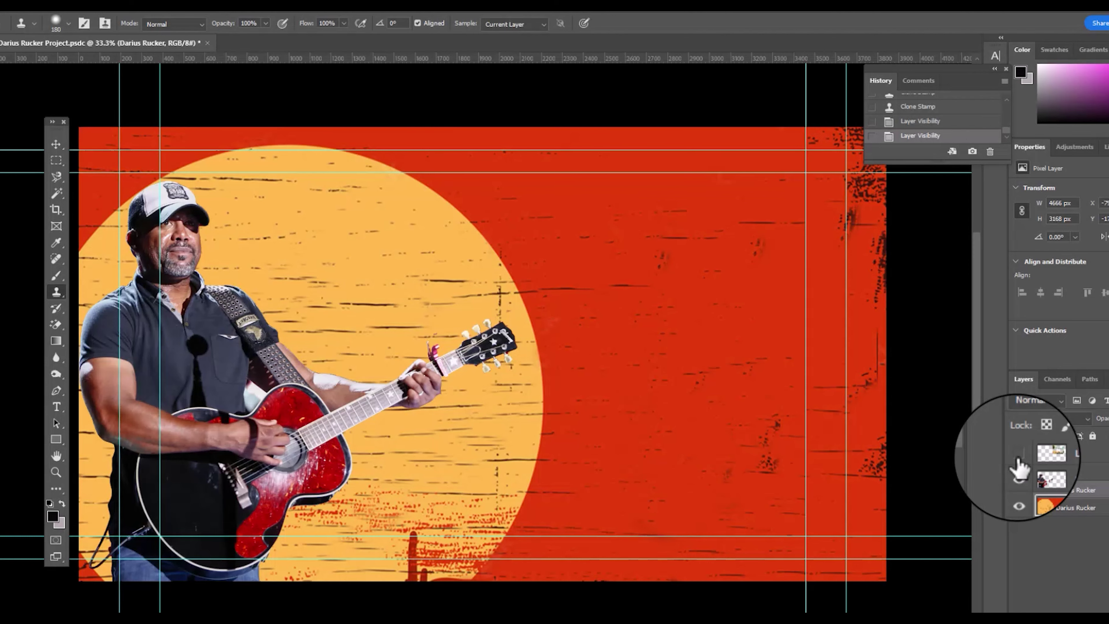
# Show the Darius Rucker lettering, scale it down and position it in the red area at the canvas's upper right
pyautogui.click(1032, 485)
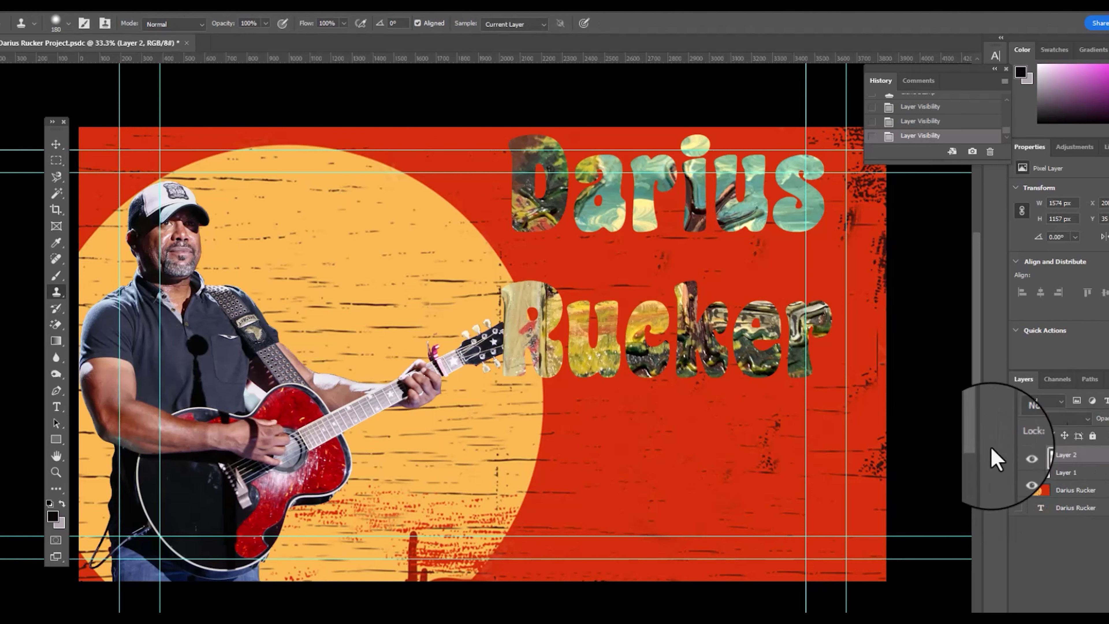
pyautogui.hotkey('ctrl', 't')
pyautogui.moveTo(502, 134); pyautogui.dragTo(562, 178)
pyautogui.moveTo(608, 214); pyautogui.dragTo(599, 182)
pyautogui.press('Return')
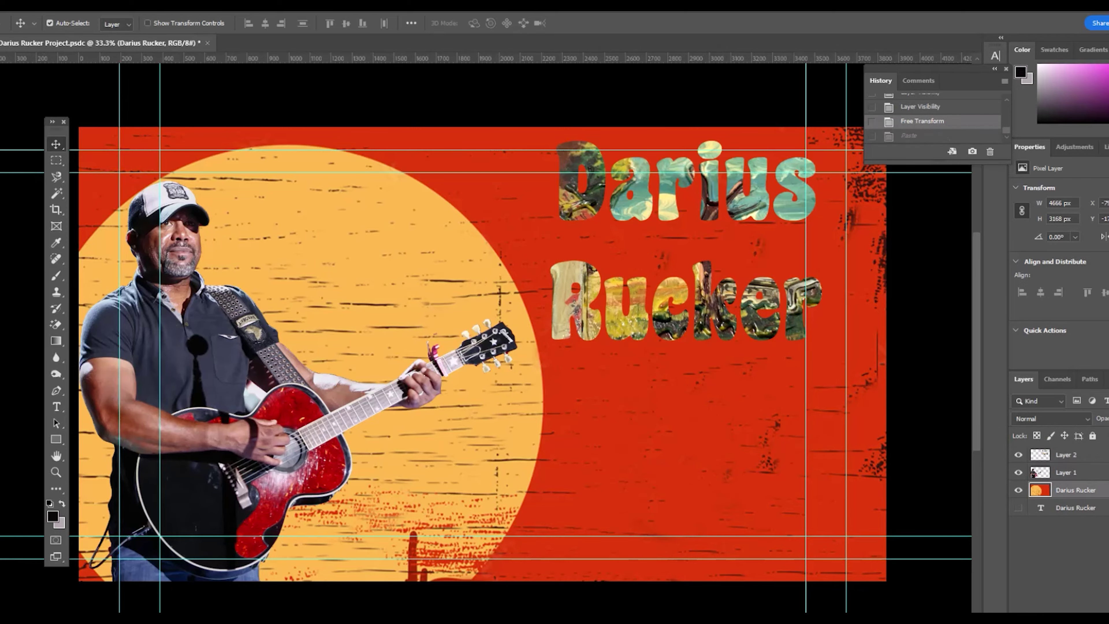
# Paste the wood plank image above the sunset layer, scale it to cover the canvas, and shift it slightly down
pyautogui.hotkey('ctrl', 'v')
pyautogui.hotkey('ctrl', 't')
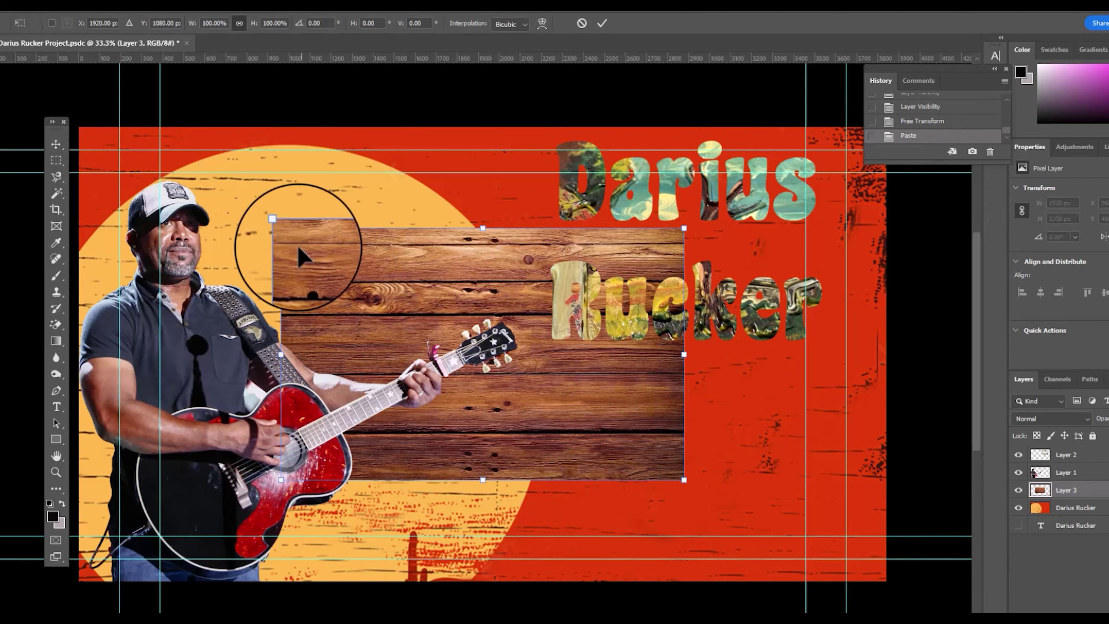
pyautogui.moveTo(273, 231); pyautogui.dragTo(47, 153)
pyautogui.moveTo(683, 479); pyautogui.dragTo(887, 582)
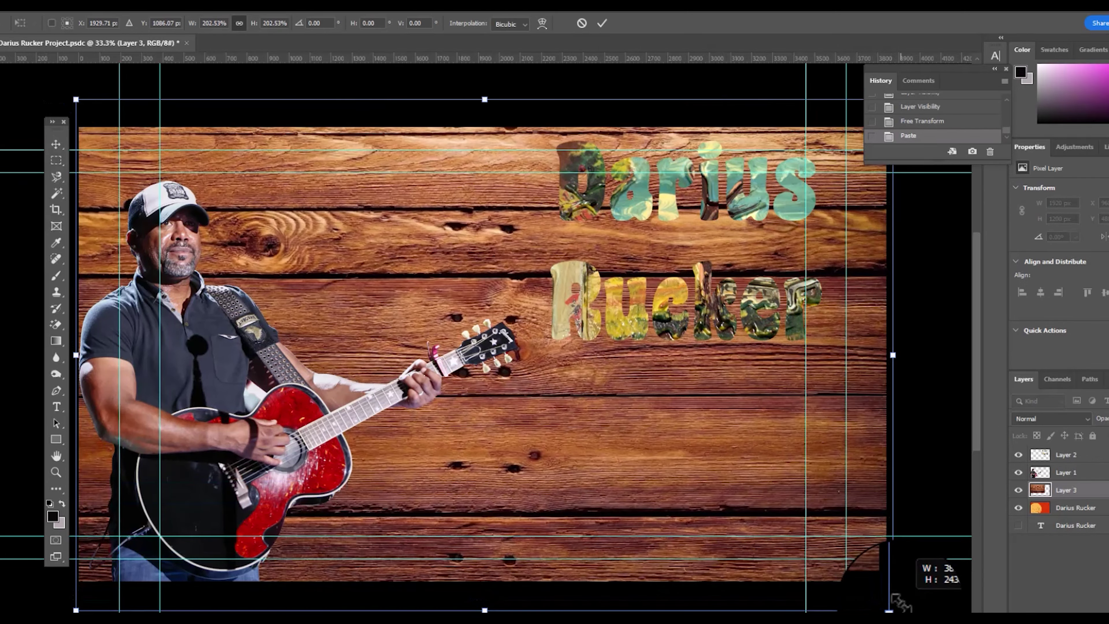
pyautogui.click(1018, 472)
pyautogui.moveTo(403, 346); pyautogui.dragTo(400, 372)
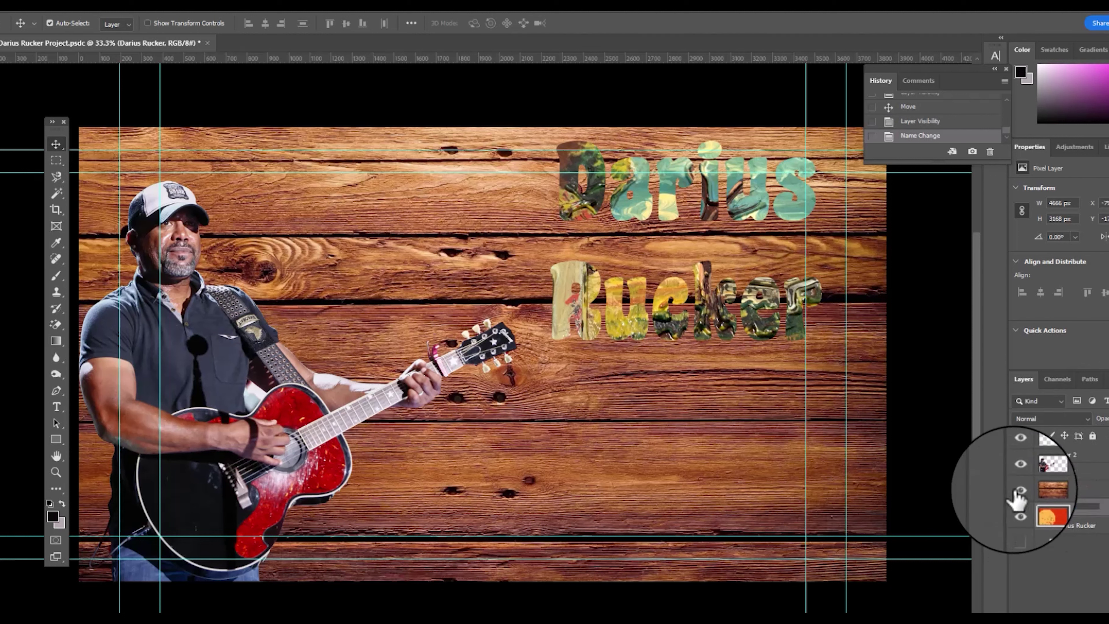
# Rename the lettering layer as Knockout and the singer layer as Live
pyautogui.doubleClick(1078, 457)
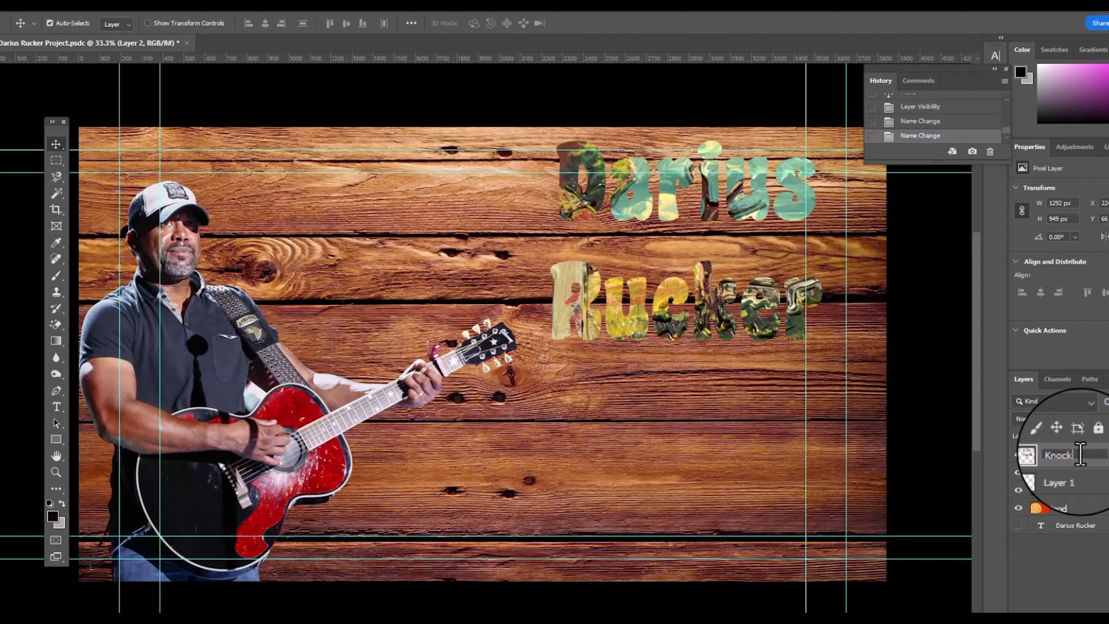
pyautogui.press('Return')
pyautogui.doubleClick(1066, 473)
pyautogui.write('Live')
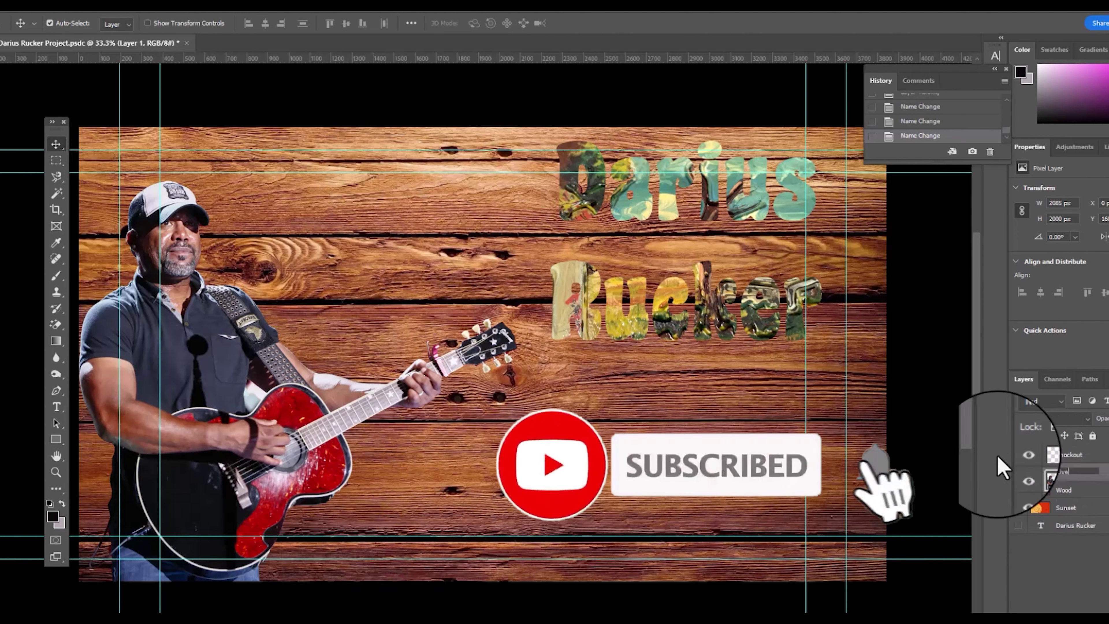
pyautogui.click(1087, 571)
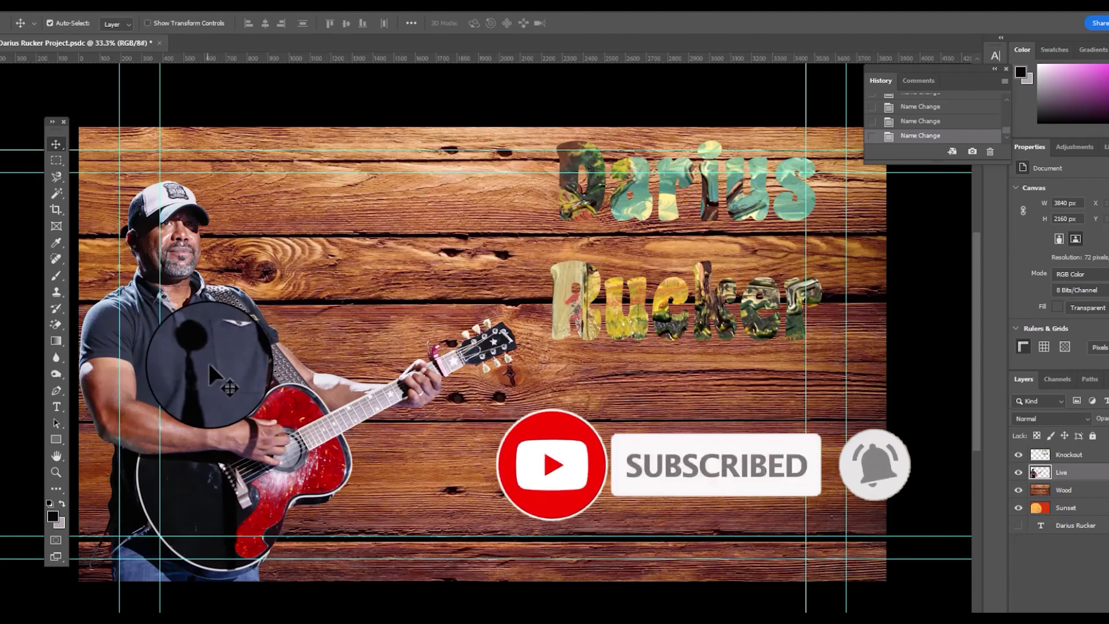
# Nudge the singer slightly right, and blend the Wood layer using Multiply at a reduced opacity
pyautogui.moveTo(199, 369); pyautogui.dragTo(211, 371)
pyautogui.click(1050, 418)
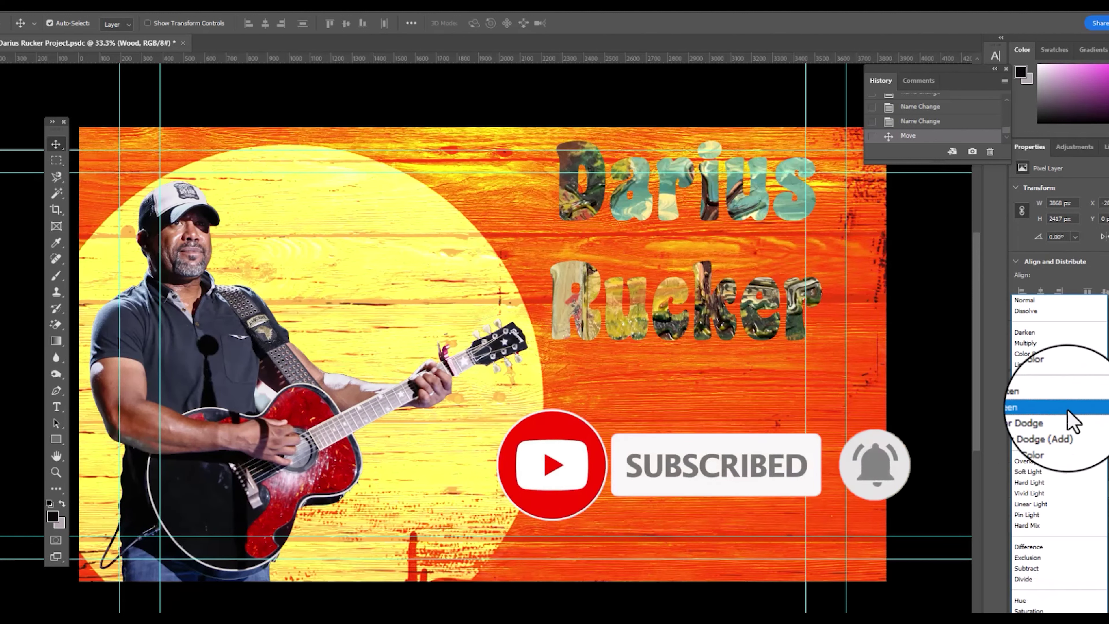
pyautogui.click(1042, 347)
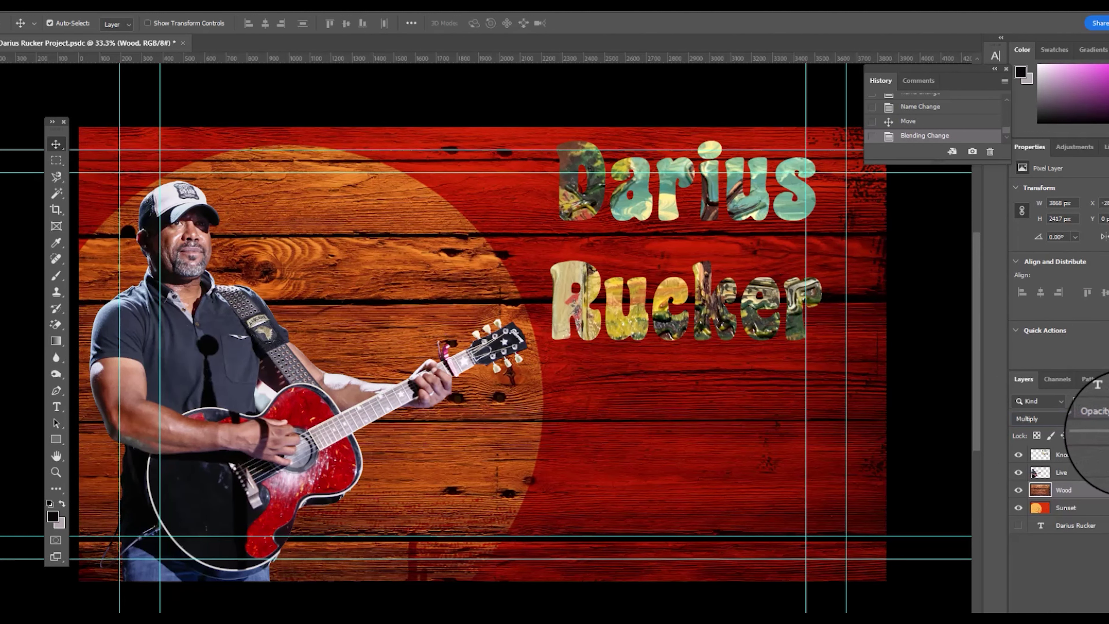
pyautogui.moveTo(1108, 431); pyautogui.dragTo(1101, 431)
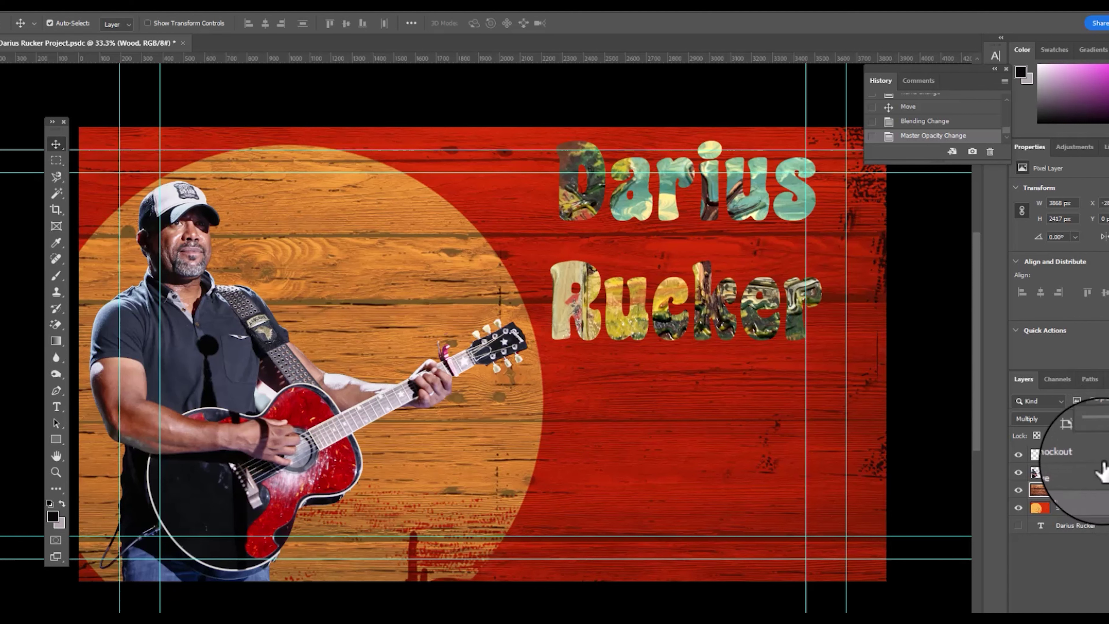
# Give the Knockout lettering a layer style with Bevel & Emboss, Contour, a 6 px inside orange Stroke, Outer Glow and an 82% Drop Shadow
pyautogui.doubleClick(1078, 454)
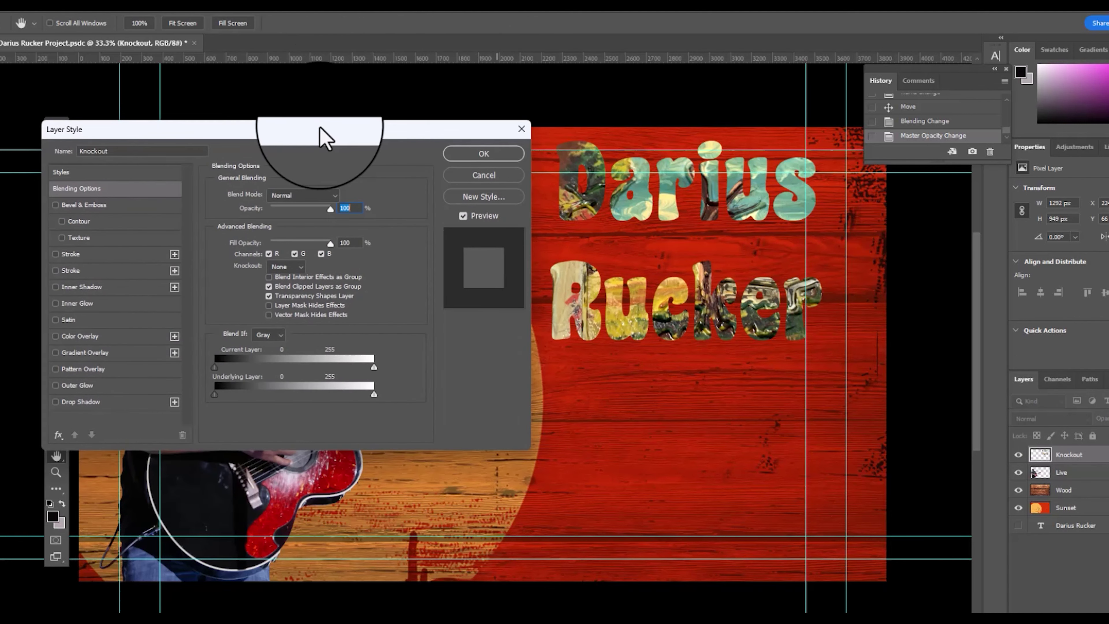
pyautogui.click(86, 220)
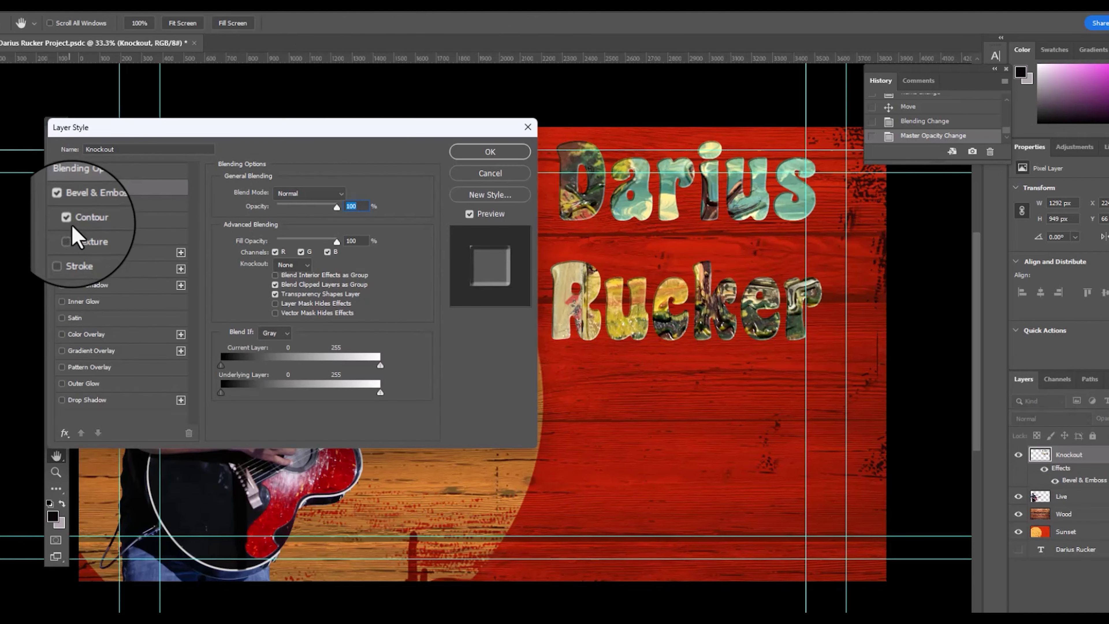
pyautogui.click(108, 257)
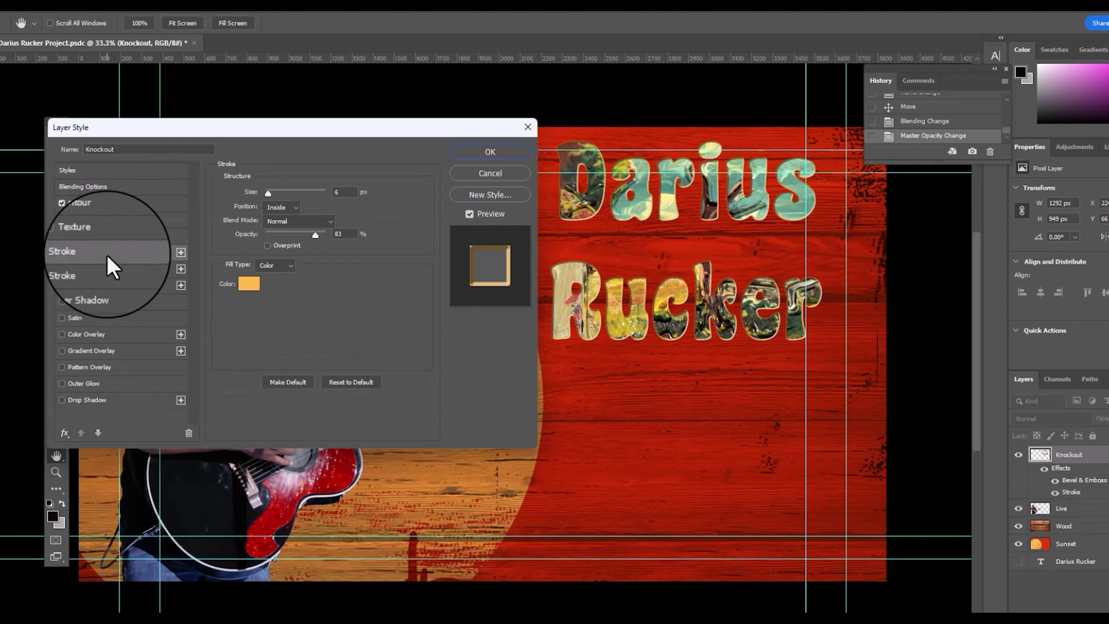
pyautogui.click(116, 383)
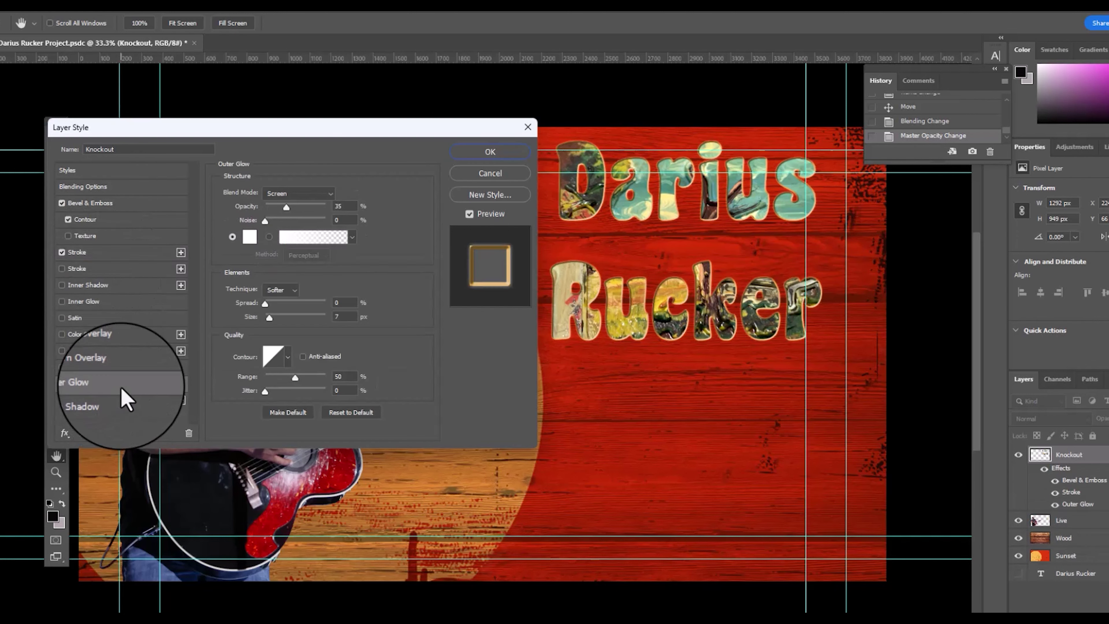
pyautogui.click(122, 399)
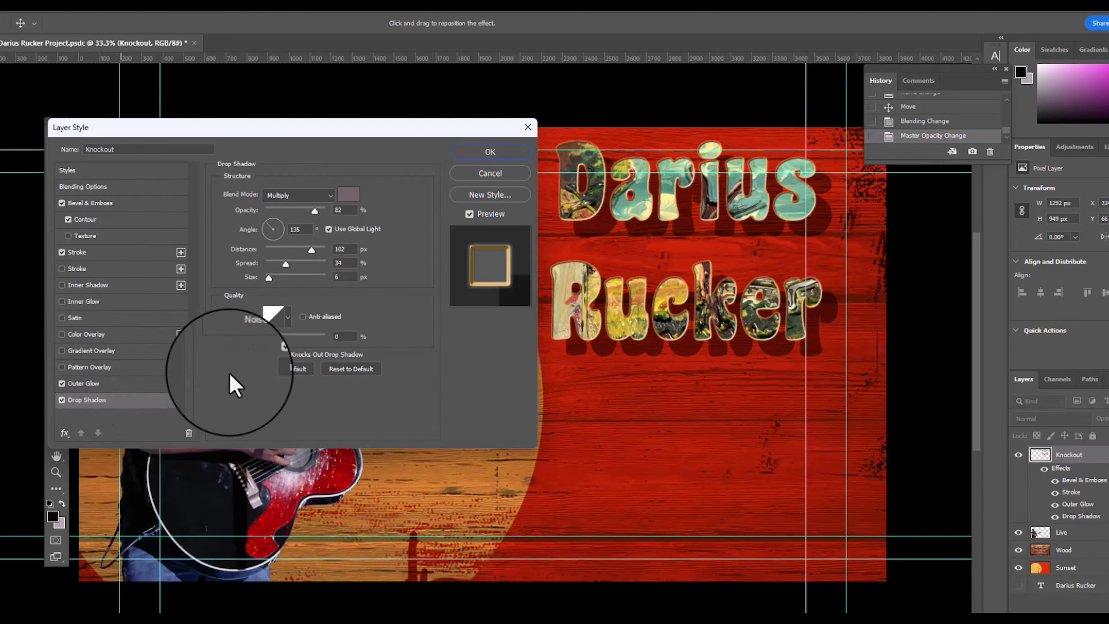
pyautogui.moveTo(313, 251); pyautogui.dragTo(314, 250)
pyautogui.click(486, 153)
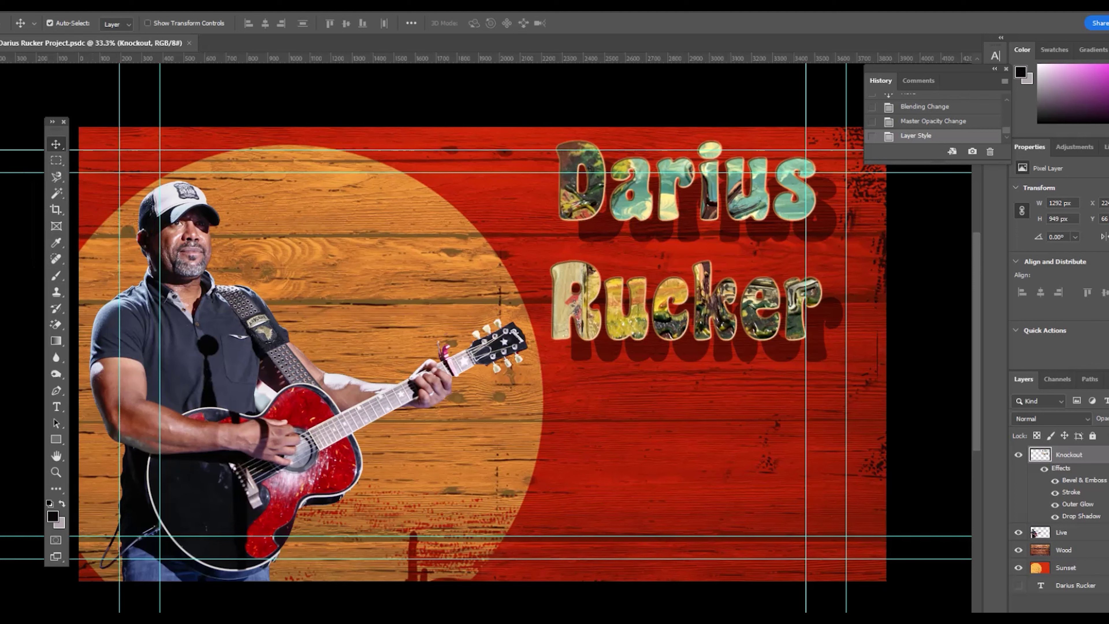
pyautogui.click(57, 407)
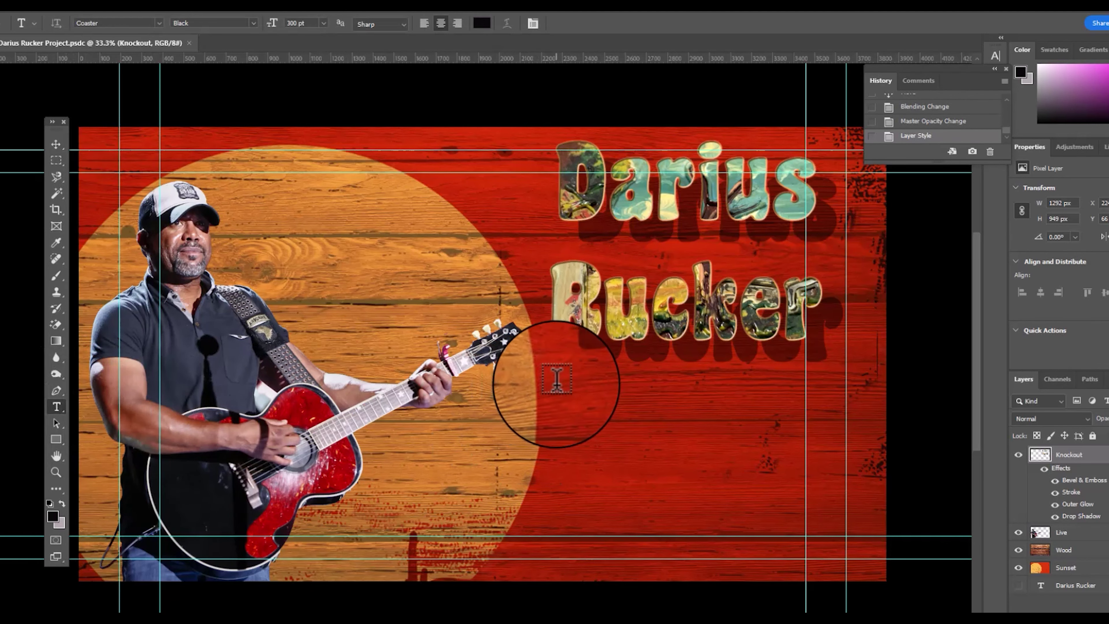
pyautogui.moveTo(563, 382); pyautogui.dragTo(822, 468)
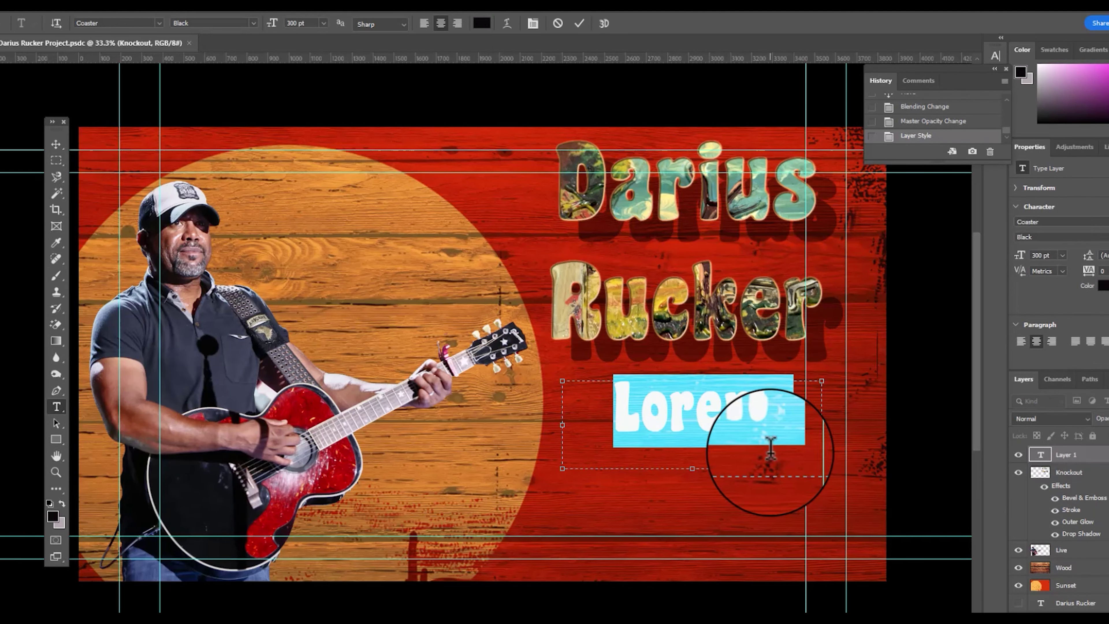
pyautogui.click(56, 146)
pyautogui.press('Delete')
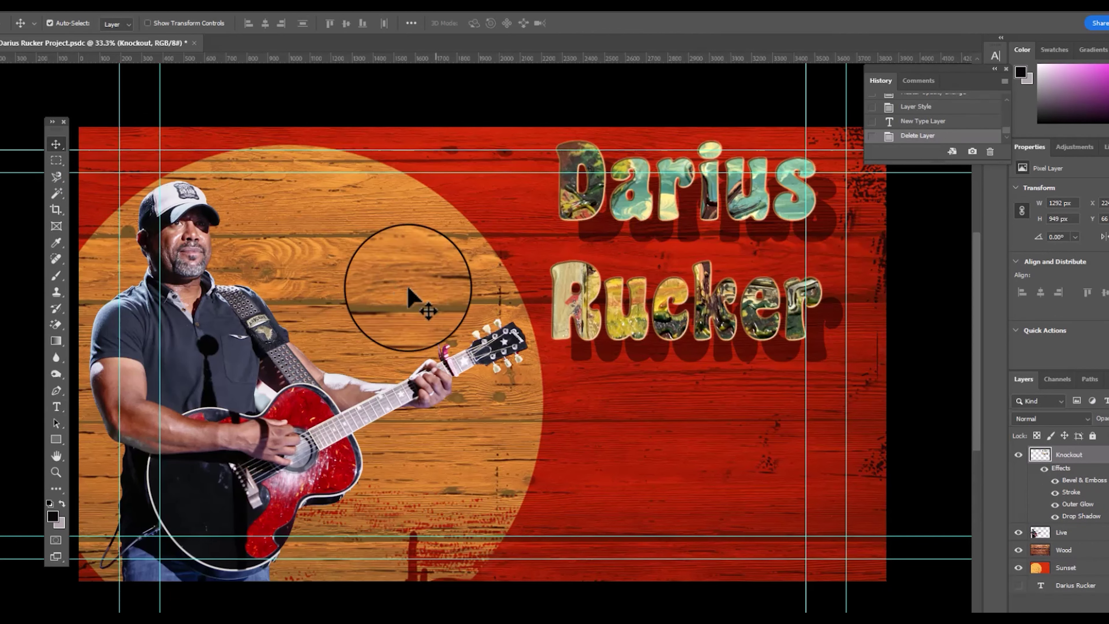
# Add a left-aligned 72 pt Coaster text box below the lettering reading "You gotta laugh and love and take all life has to give."
pyautogui.click(56, 407)
pyautogui.moveTo(552, 398); pyautogui.dragTo(728, 417)
pyautogui.click(323, 23)
pyautogui.click(312, 213)
pyautogui.write('You gotta laugh and love and take all life has to give.')
pyautogui.click(424, 23)
pyautogui.moveTo(625, 436); pyautogui.dragTo(635, 458)
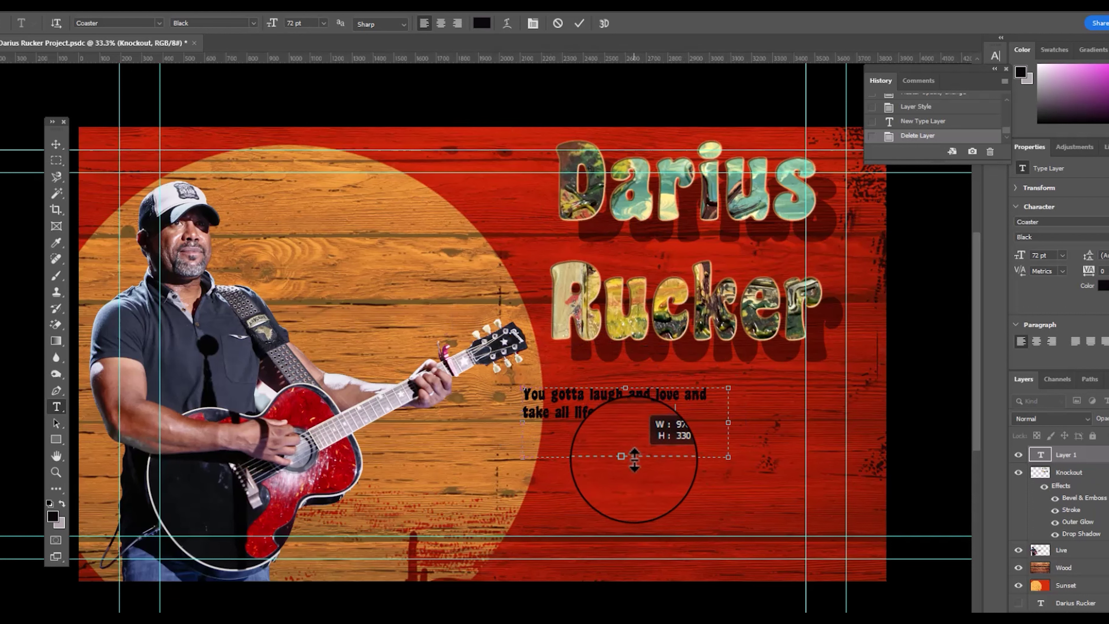
# Enlarge the quote text to 142.87 pt and position it beneath the Rucker lettering
pyautogui.click(56, 144)
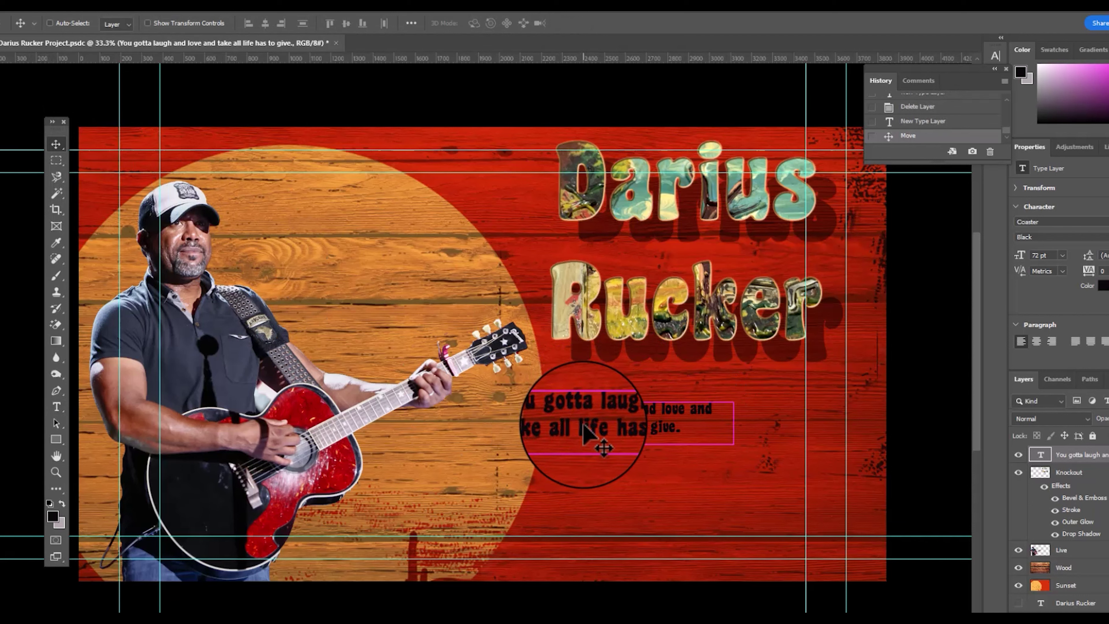
pyautogui.moveTo(730, 441); pyautogui.dragTo(866, 472)
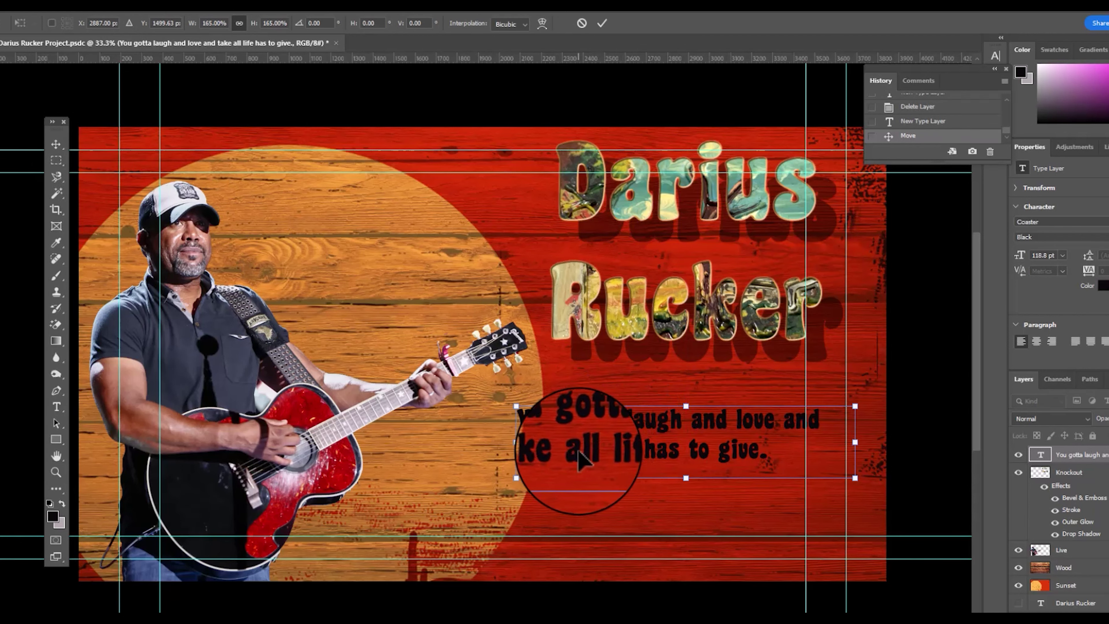
pyautogui.moveTo(499, 444); pyautogui.dragTo(441, 444)
pyautogui.moveTo(574, 426); pyautogui.dragTo(614, 426)
# Break the quote onto a second line before "and take" and centre-align both lines
pyautogui.click(56, 406)
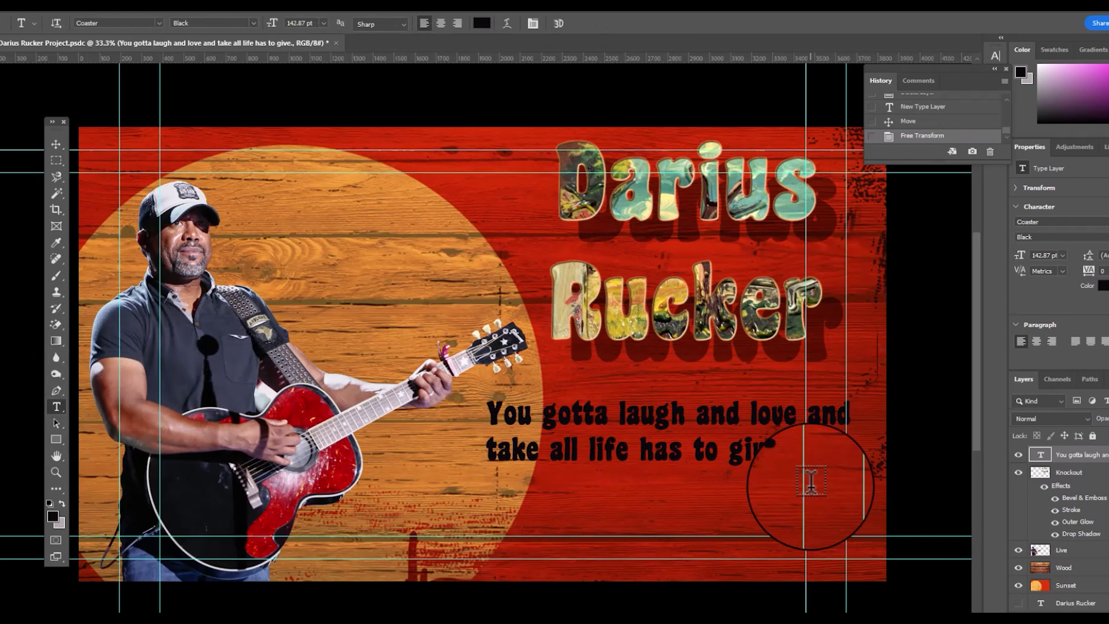
pyautogui.click(812, 410)
pyautogui.click(812, 406)
pyautogui.press('Return')
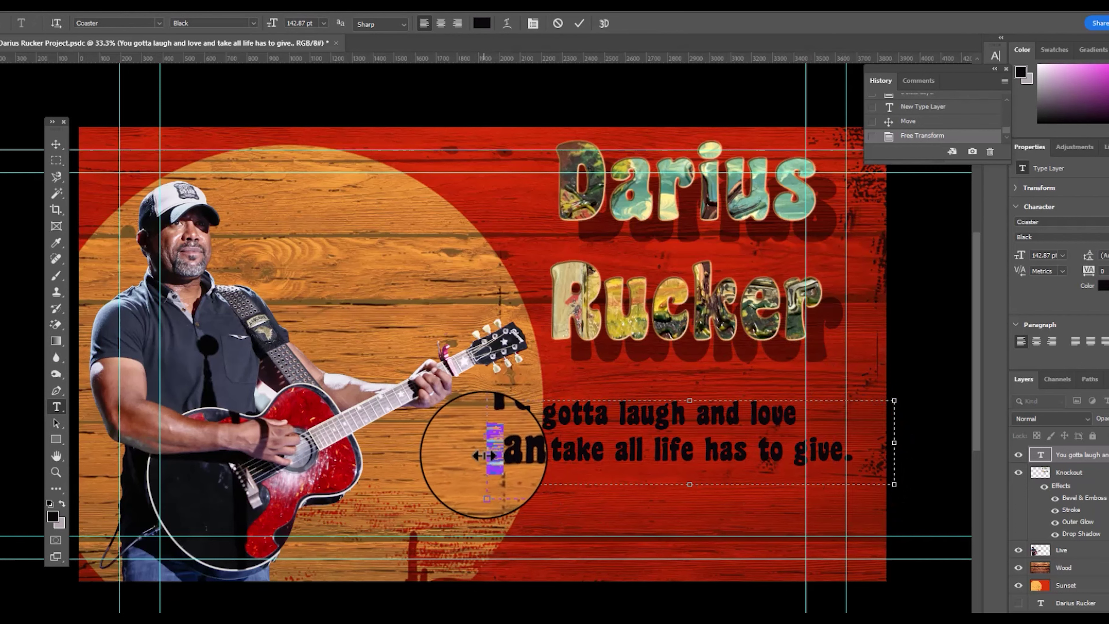
pyautogui.moveTo(851, 454); pyautogui.dragTo(495, 407)
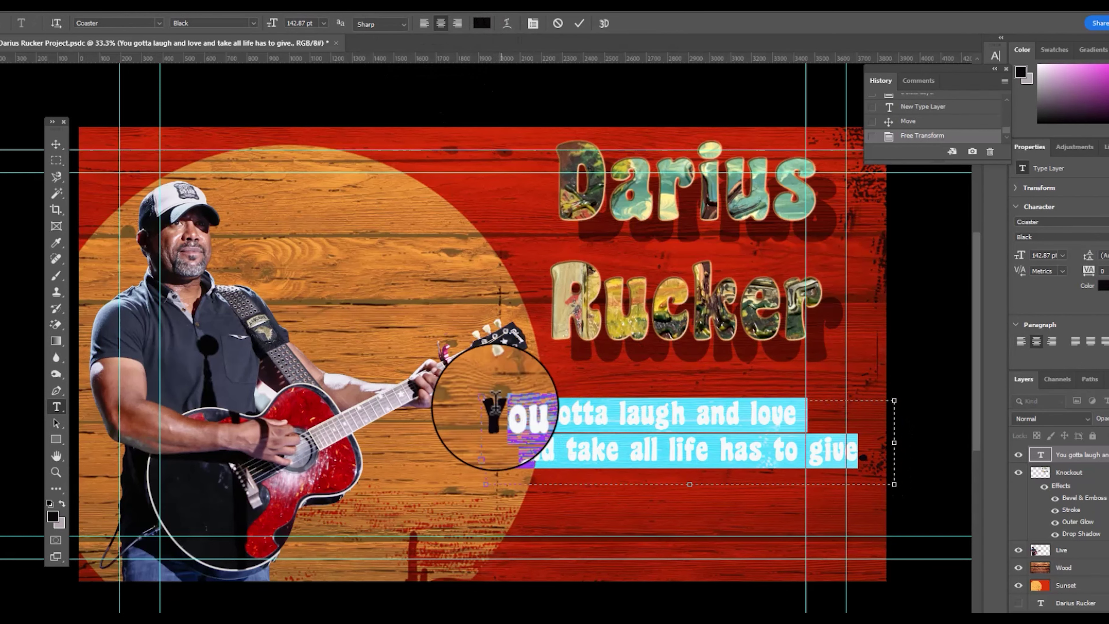
pyautogui.click(440, 23)
pyautogui.click(633, 428)
pyautogui.hotkey('ctrl', 'Return')
pyautogui.press('v')
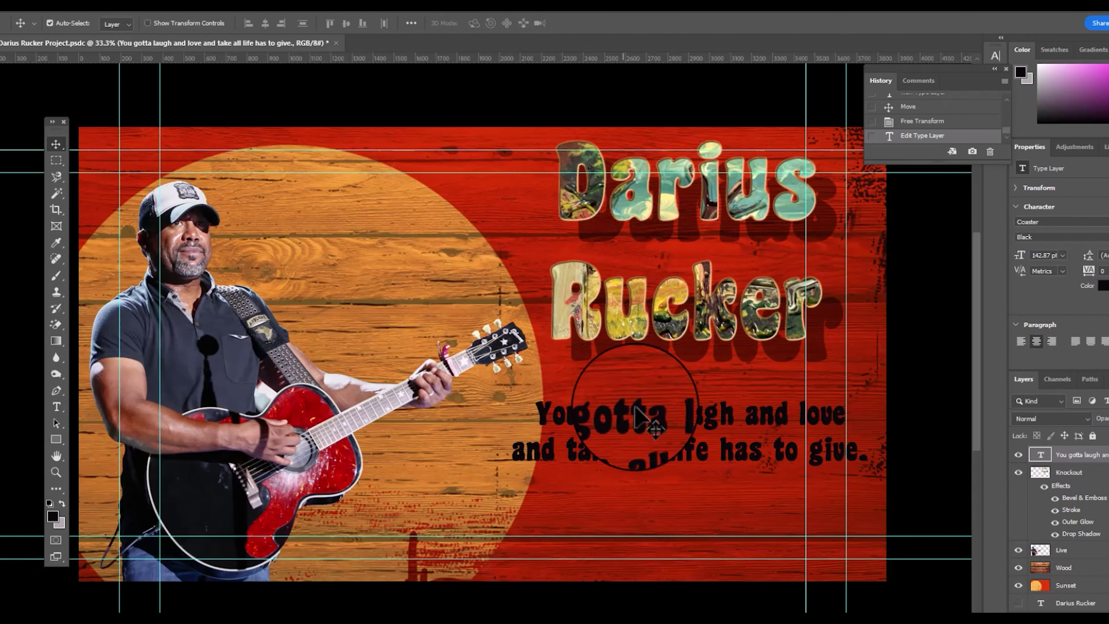
# Scale the centred quote up to 188.21 pt and move it lower on the canvas
pyautogui.hotkey('ctrl', 't')
pyautogui.moveTo(485, 485); pyautogui.dragTo(365, 534)
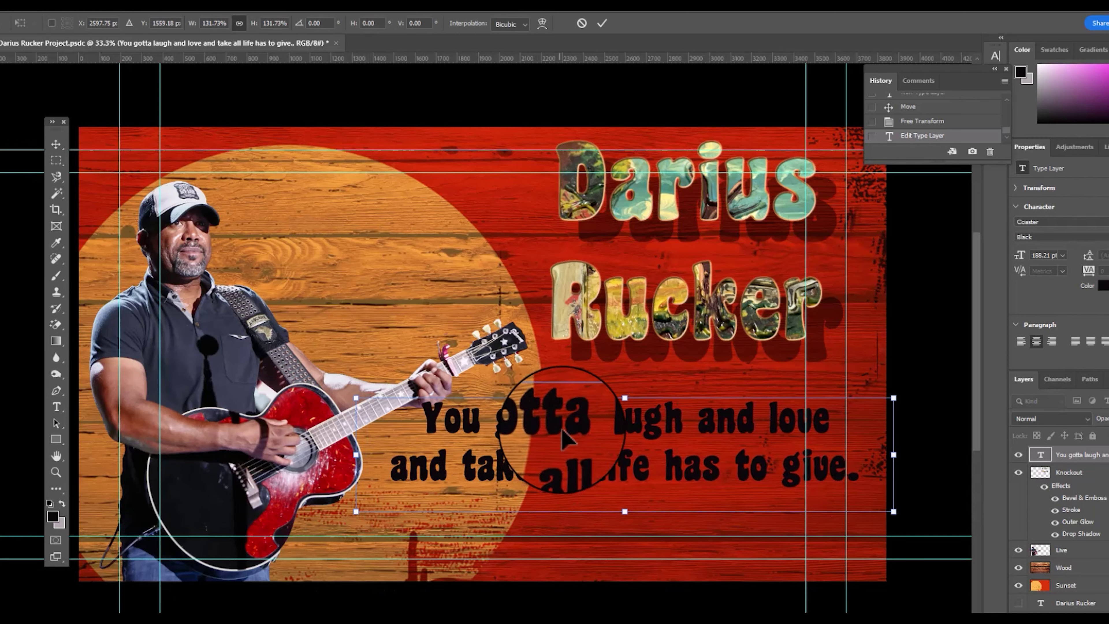
pyautogui.moveTo(567, 433); pyautogui.dragTo(583, 464)
# Remove the quote's final full stop, replace the second line's "and" with "&", and nudge the text up beneath the lettering
pyautogui.click(56, 406)
pyautogui.moveTo(859, 509); pyautogui.dragTo(871, 509)
pyautogui.press('BackSpace')
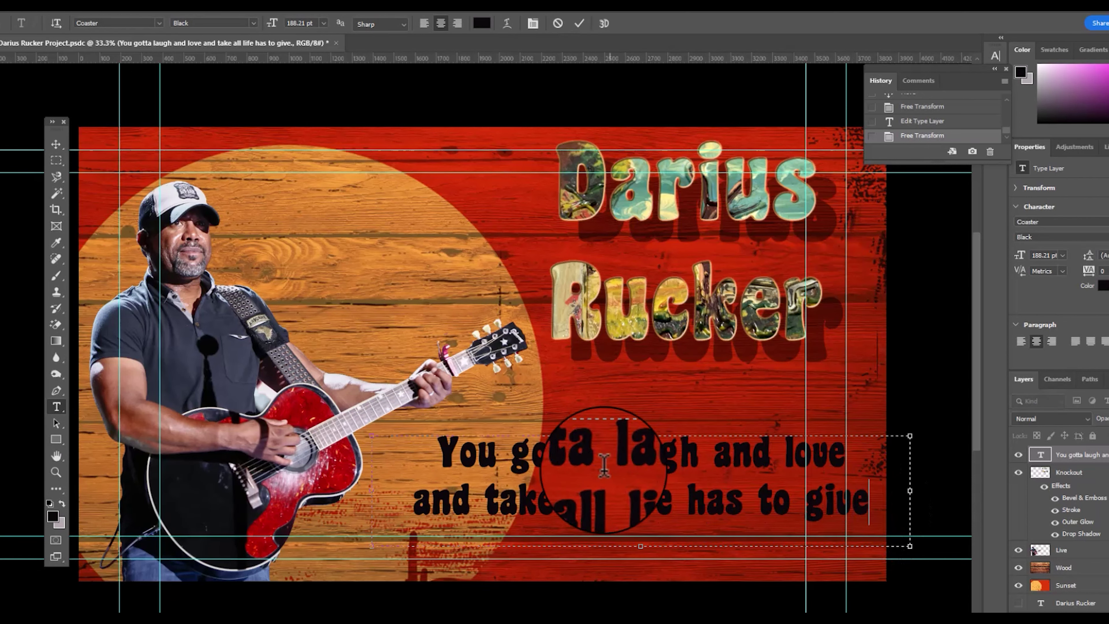
pyautogui.moveTo(480, 507); pyautogui.dragTo(422, 503)
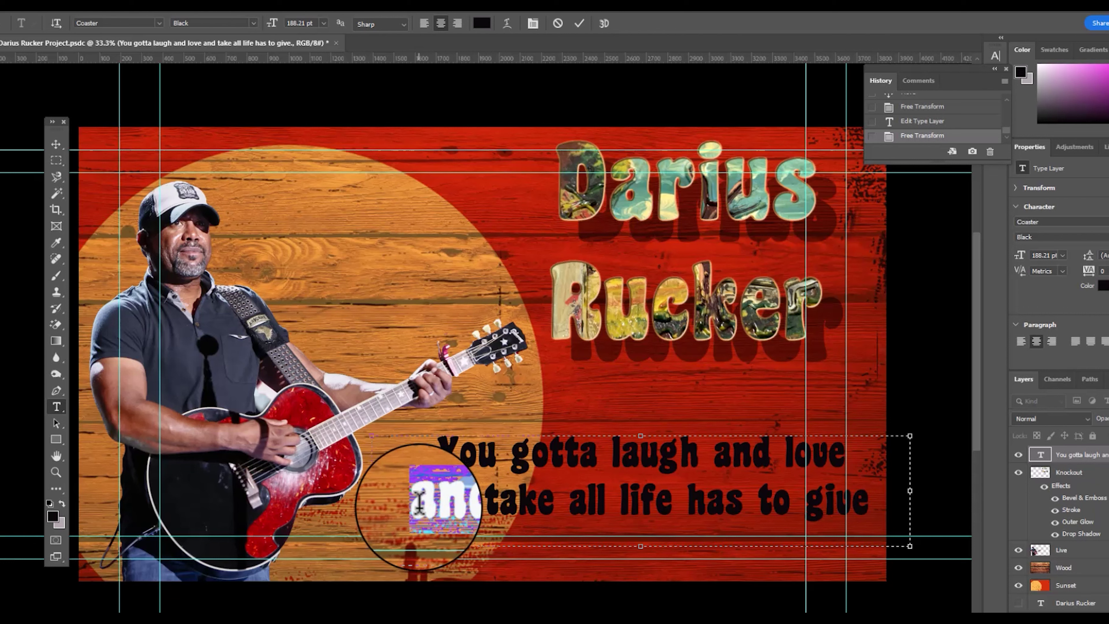
pyautogui.write('&')
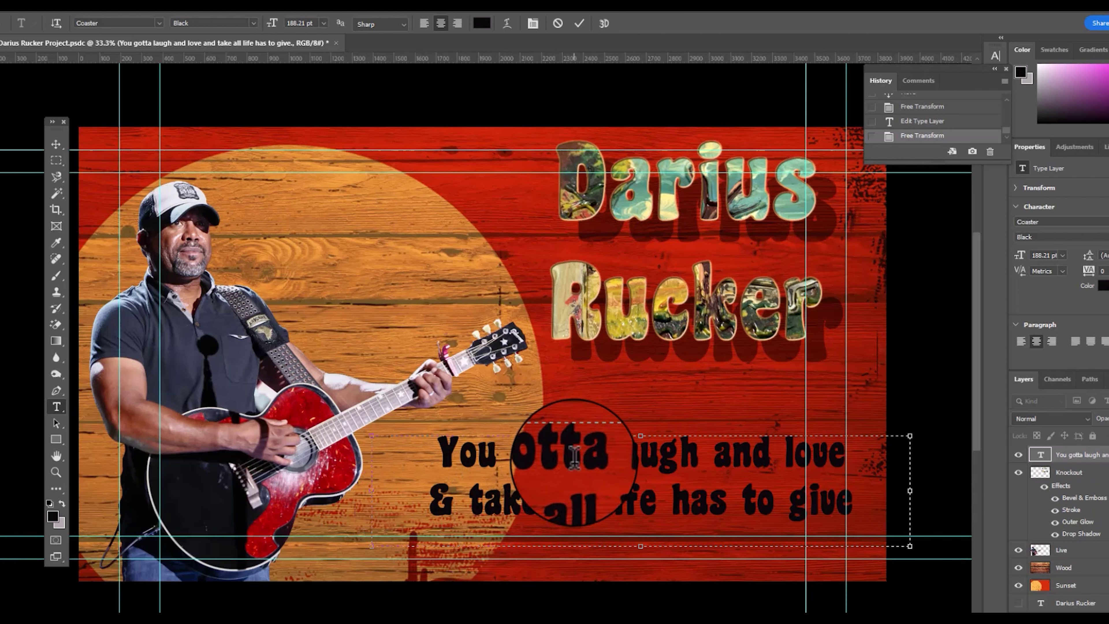
pyautogui.click(59, 148)
pyautogui.moveTo(582, 446); pyautogui.dragTo(597, 434)
# Add a separate text layer containing a single quotation mark on the open wood area above the guitar neck
pyautogui.press('t')
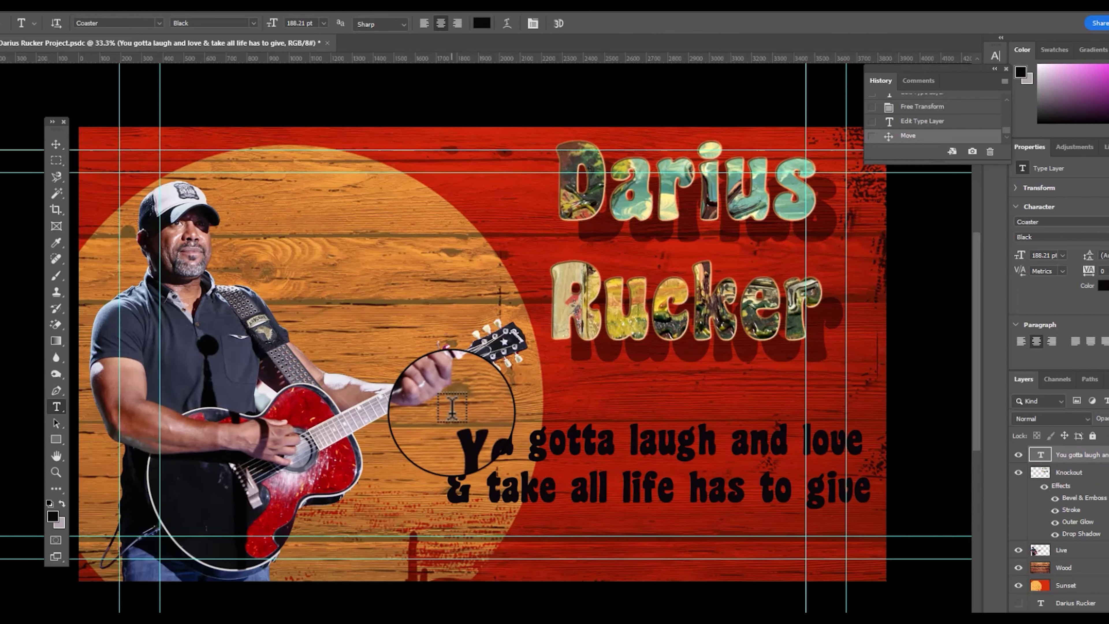
pyautogui.moveTo(347, 240); pyautogui.dragTo(403, 260)
pyautogui.moveTo(347, 250); pyautogui.dragTo(412, 251)
pyautogui.click(56, 144)
# Scale the quotation mark up to 378.48 pt and place it just above the singer's fretting hand
pyautogui.click(430, 246)
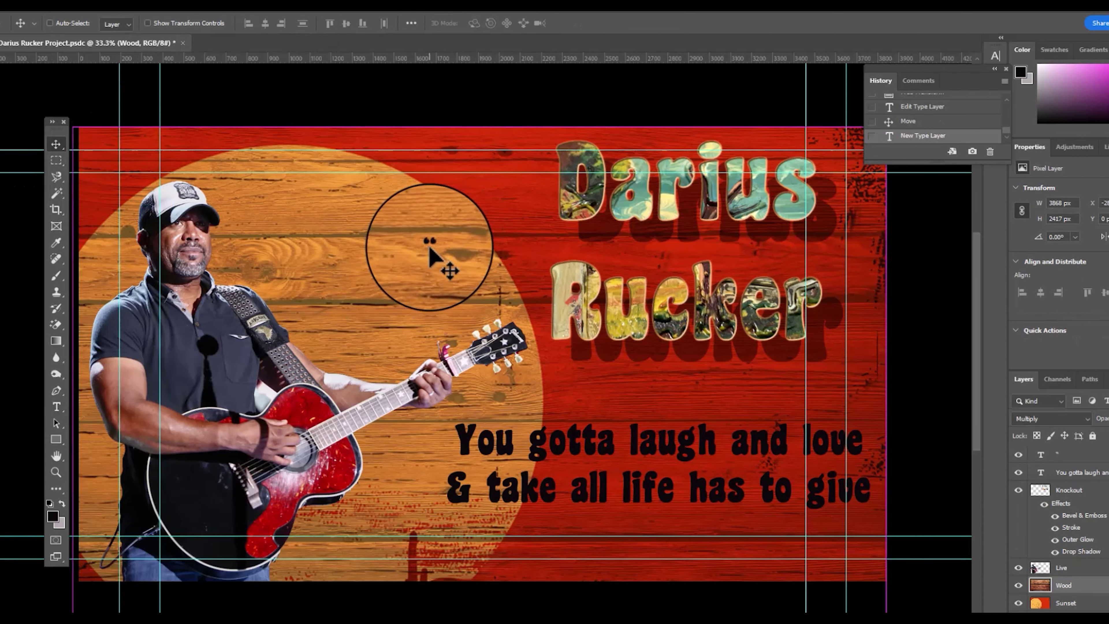
pyautogui.hotkey('ctrl', 't')
pyautogui.press('Escape')
pyautogui.click(1082, 457)
pyautogui.hotkey('ctrl', 't')
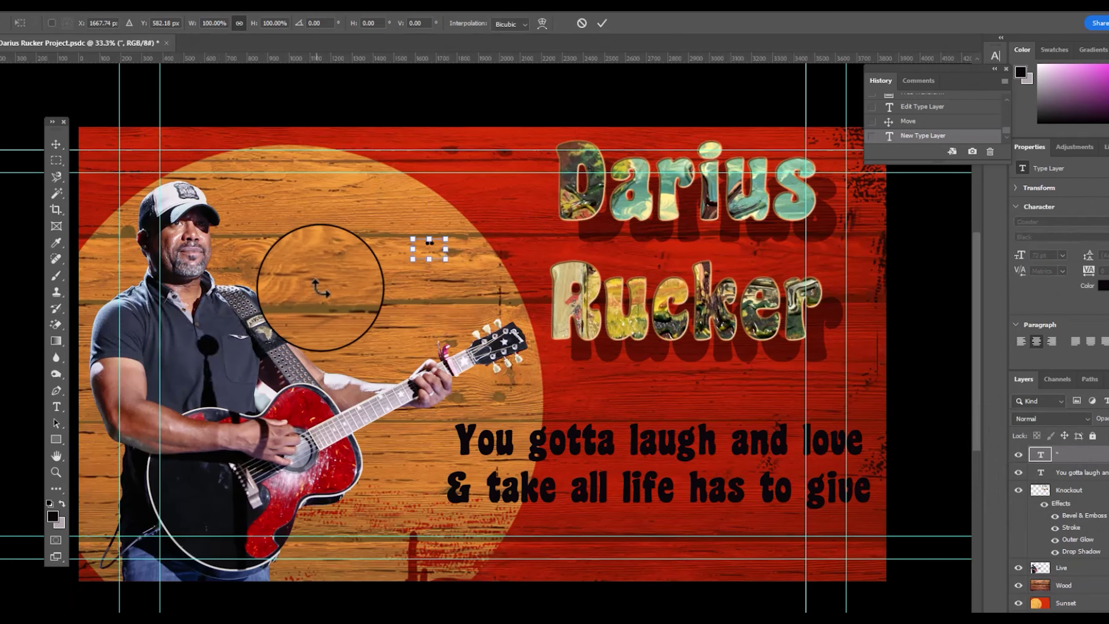
pyautogui.moveTo(445, 261); pyautogui.dragTo(528, 389)
pyautogui.moveTo(508, 293); pyautogui.dragTo(432, 319)
# Change the quotation mark's font to Cooper Black
pyautogui.click(57, 406)
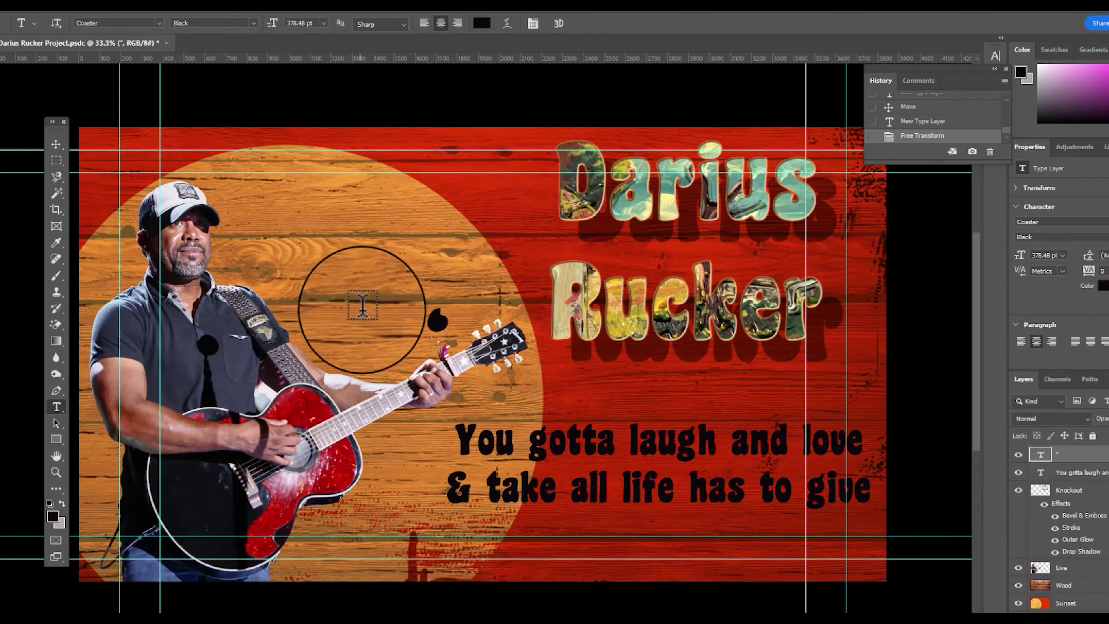
pyautogui.doubleClick(411, 320)
pyautogui.click(158, 24)
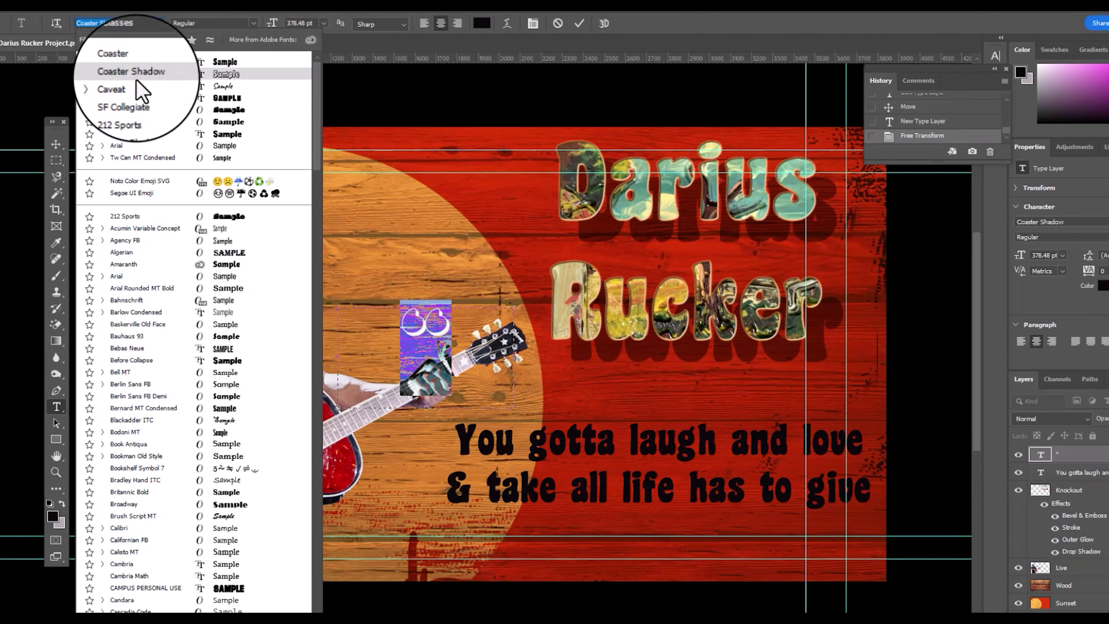
pyautogui.click(135, 126)
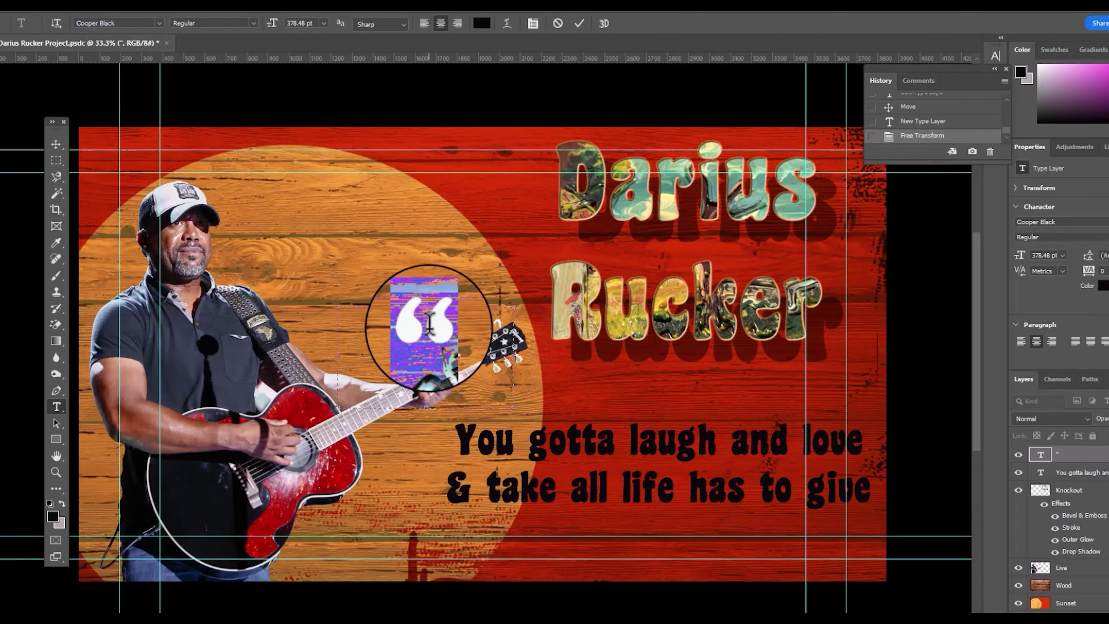
pyautogui.click(56, 144)
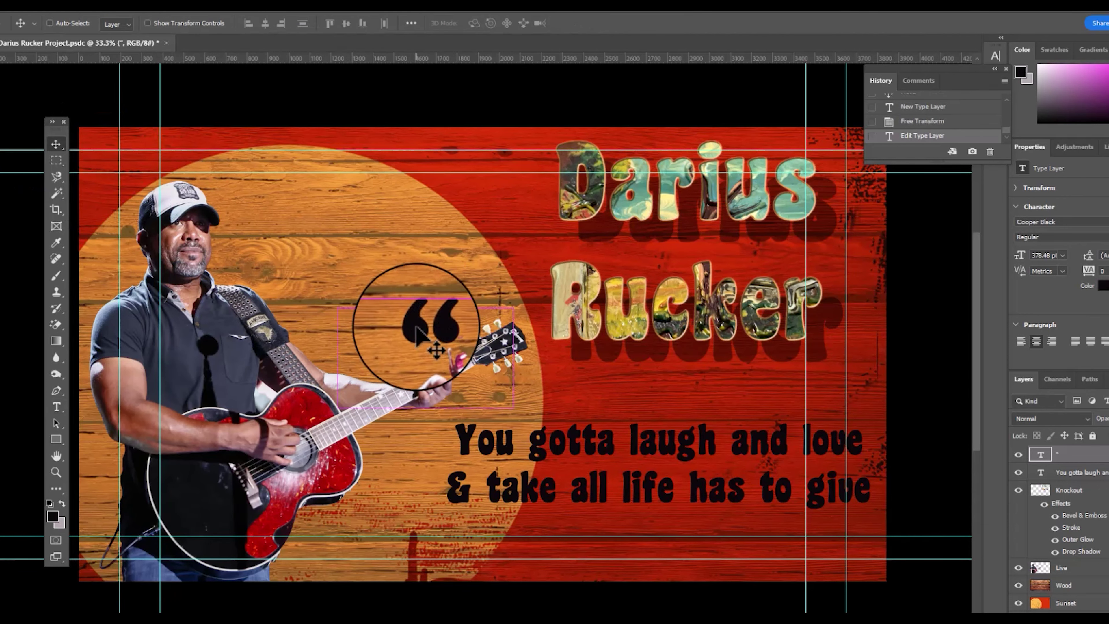
# Resize the quotation mark to 643.26 pt and position it above the start of the quote text
pyautogui.hotkey('ctrl', 't')
pyautogui.moveTo(515, 409); pyautogui.dragTo(690, 522)
pyautogui.moveTo(531, 385)
pyautogui.mouseDown()
pyautogui.moveTo(428, 422)
pyautogui.moveTo(530, 399)
pyautogui.mouseUp()
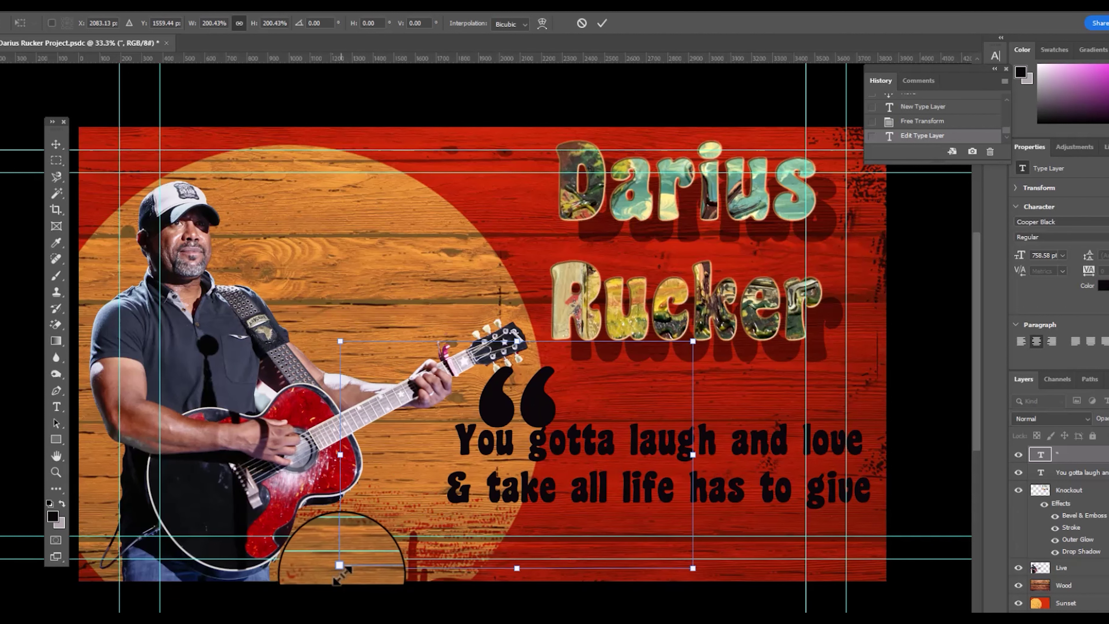
pyautogui.moveTo(339, 569); pyautogui.dragTo(394, 534)
pyautogui.moveTo(537, 392); pyautogui.dragTo(513, 398)
pyautogui.press('Return')
# Move the quotation mark in front of the quote's first word and put its layer directly beneath the Live layer
pyautogui.moveTo(650, 440)
pyautogui.mouseDown()
pyautogui.moveTo(659, 456)
pyautogui.moveTo(652, 445)
pyautogui.mouseUp()
pyautogui.moveTo(500, 407); pyautogui.dragTo(412, 417)
pyautogui.moveTo(1105, 558); pyautogui.dragTo(1098, 575)
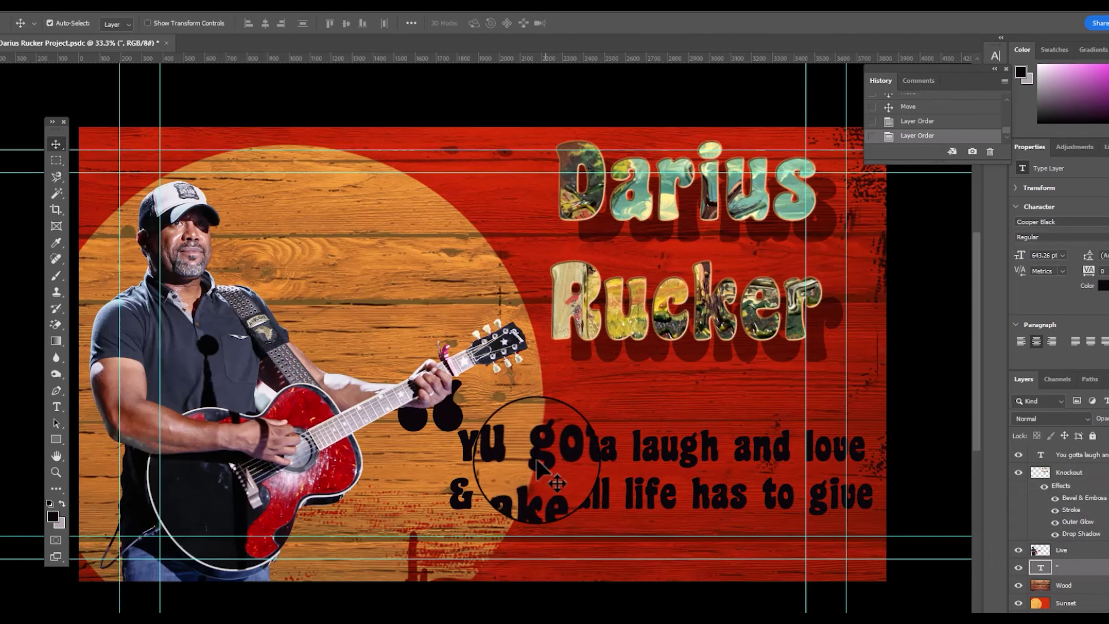
pyautogui.moveTo(442, 418); pyautogui.dragTo(441, 437)
# Reduce the quotation mark to 544.88 pt and set it just ahead of "You" below the singer's hand
pyautogui.hotkey('ctrl', 't')
pyautogui.moveTo(567, 376); pyautogui.dragTo(523, 407)
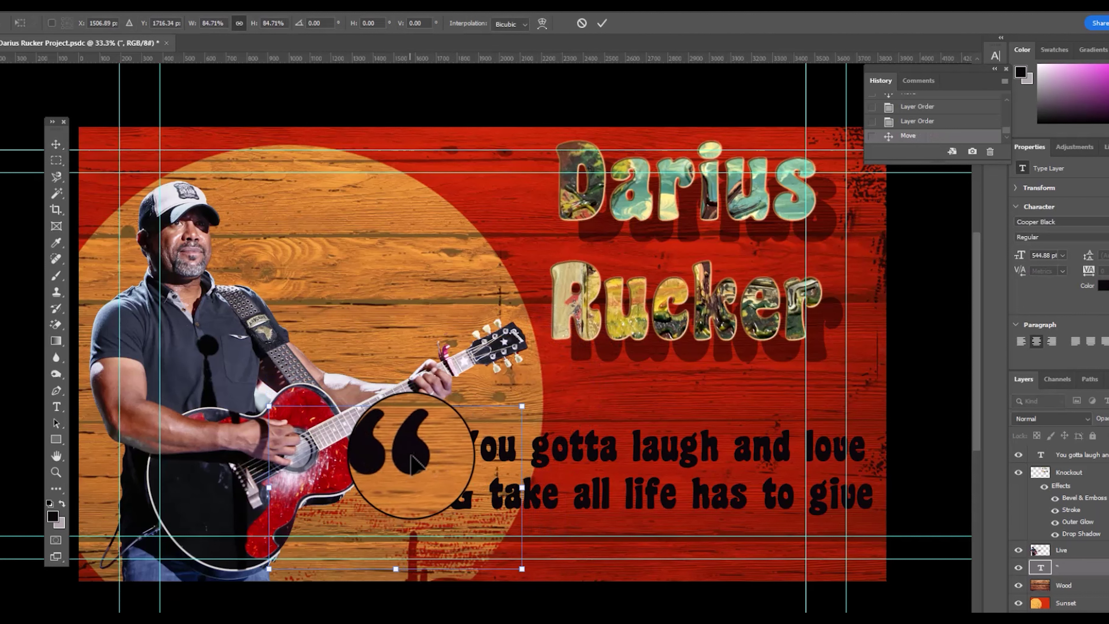
pyautogui.moveTo(408, 457); pyautogui.dragTo(435, 438)
pyautogui.press('Return')
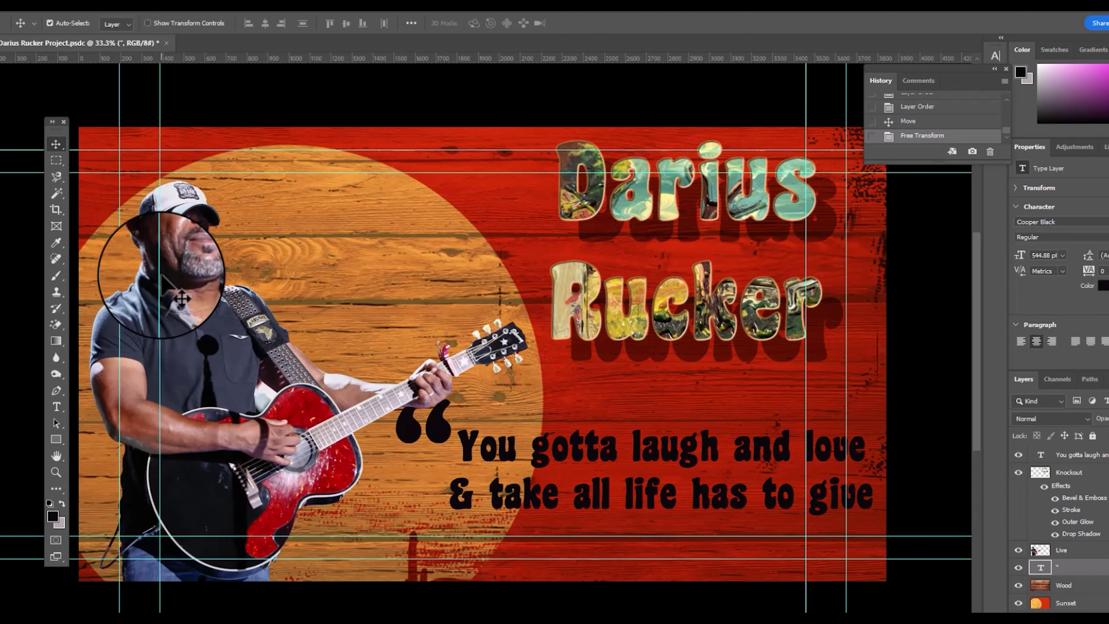
pyautogui.click(184, 302)
pyautogui.moveTo(307, 386); pyautogui.dragTo(524, 435)
pyautogui.hotkey('ctrl', 'z')
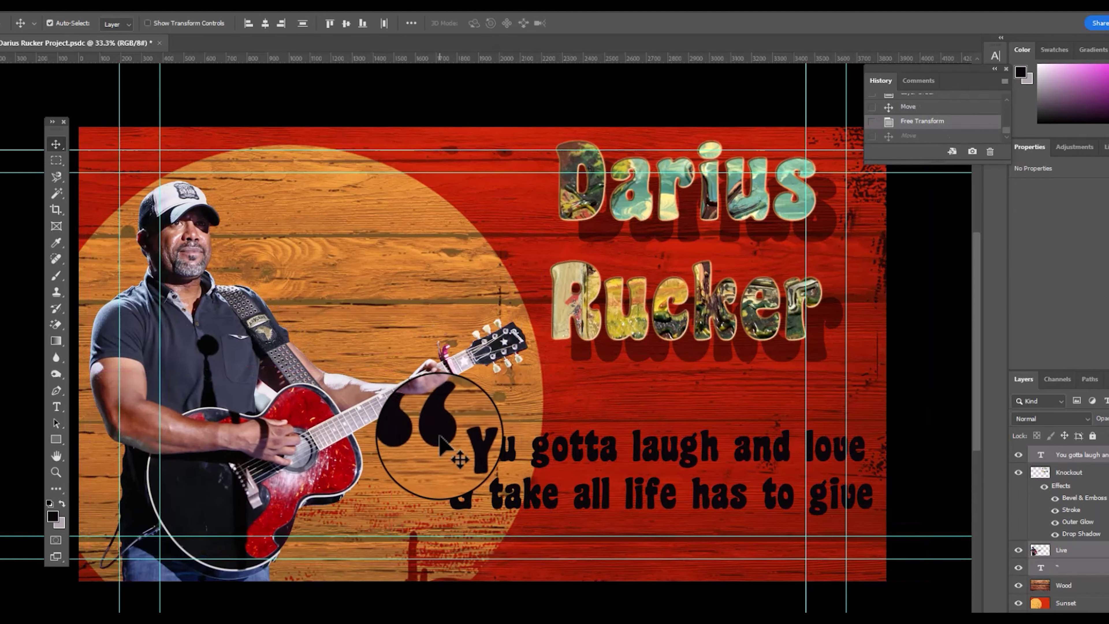
# Reorder the quote text layer so it sits below Live and directly above the quotation mark layer
pyautogui.click(1040, 550)
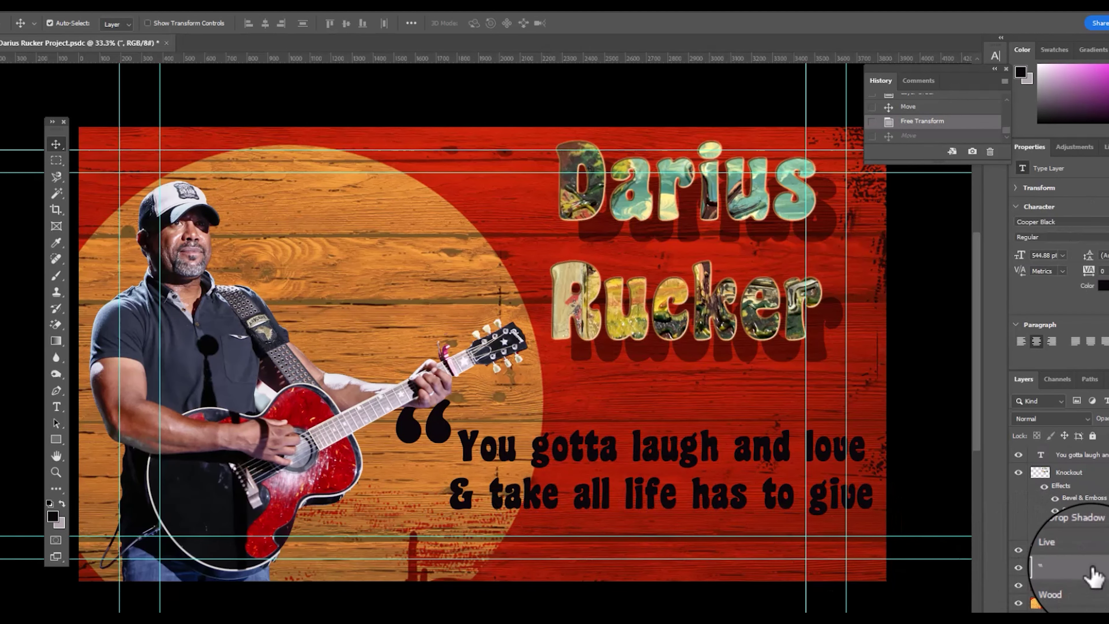
pyautogui.keyDown('shift'); pyautogui.click(1097, 452); pyautogui.keyUp('shift')
pyautogui.click(1093, 456)
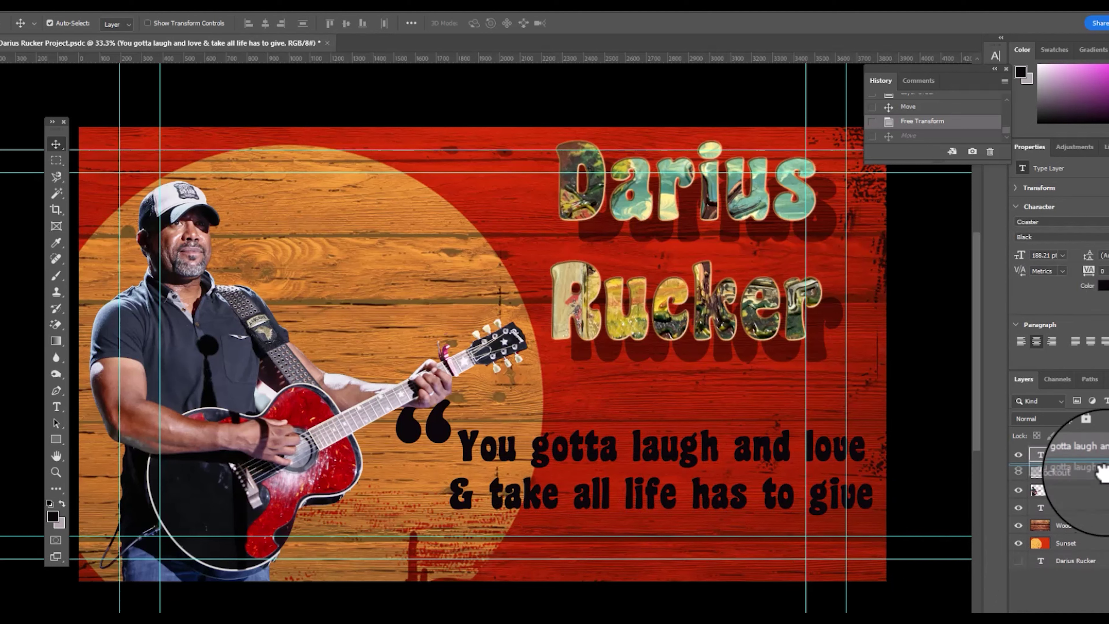
# Move the quote and its quotation mark to the top of the canvas and the name lettering below them
pyautogui.moveTo(506, 450); pyautogui.dragTo(478, 200)
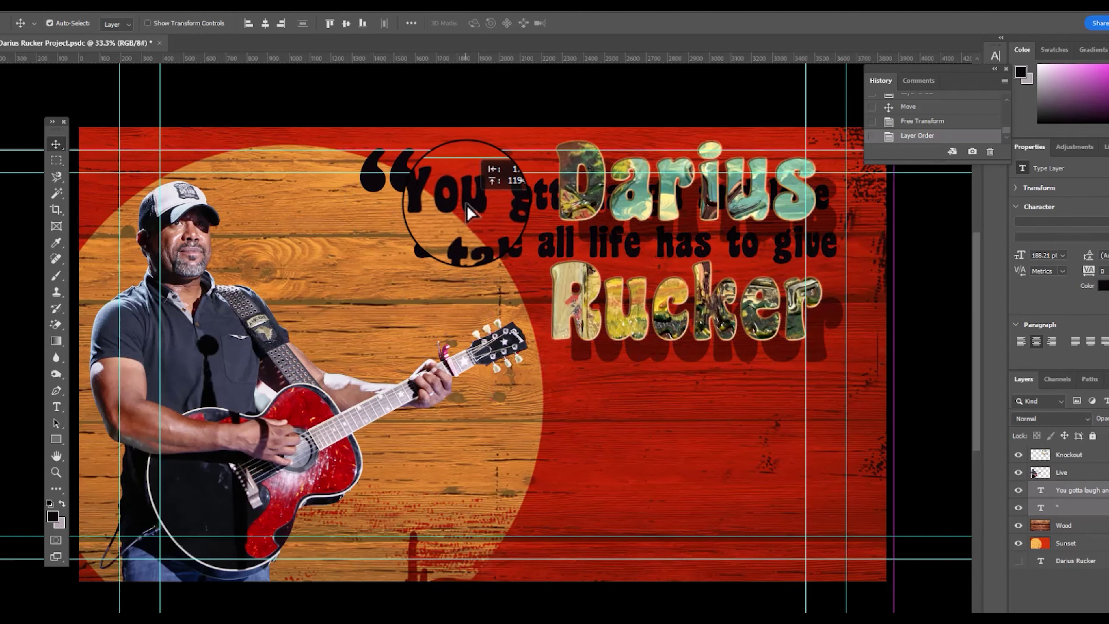
pyautogui.moveTo(596, 210); pyautogui.dragTo(567, 368)
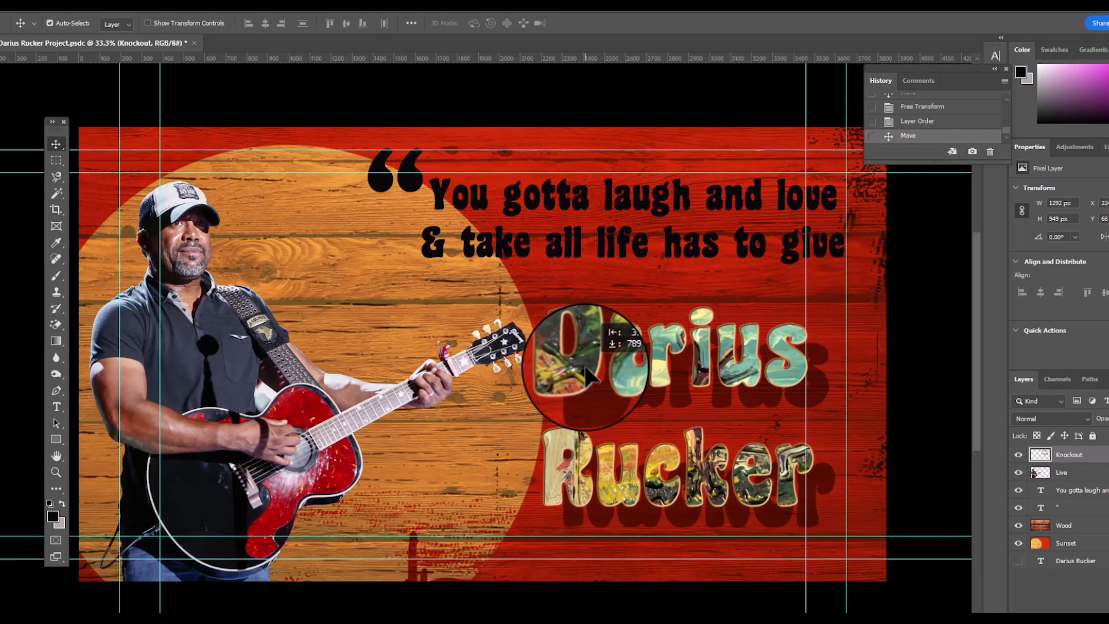
pyautogui.click(557, 258)
# Darken the singer's Live layer with a Curves adjustment, setting the RGB midpoint to input 125 and output 100
pyautogui.click(319, 410)
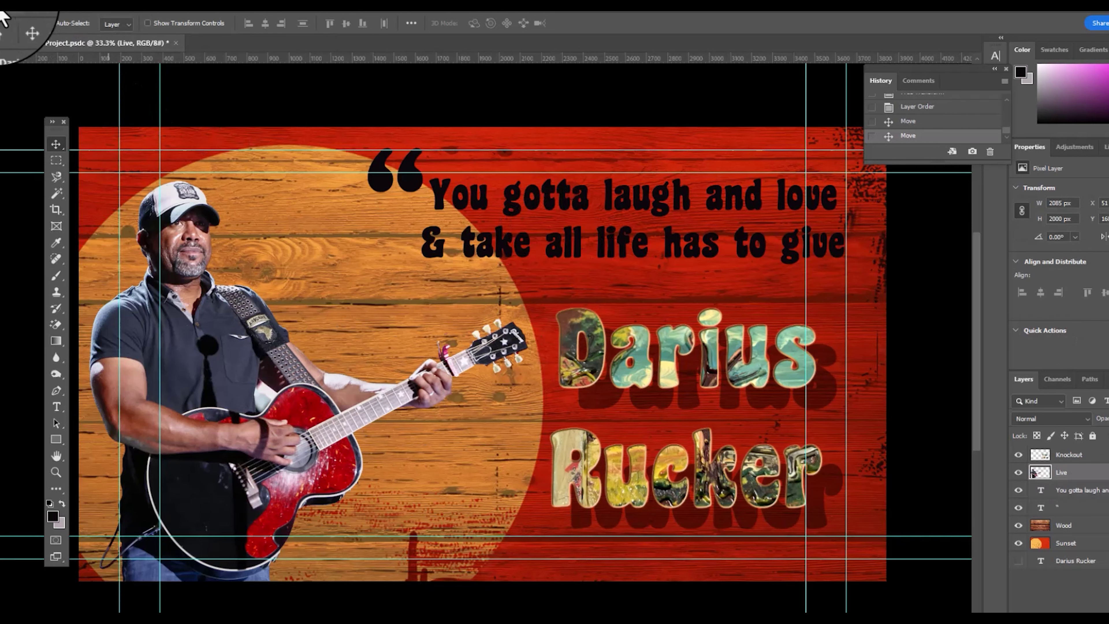
pyautogui.click(50, 12)
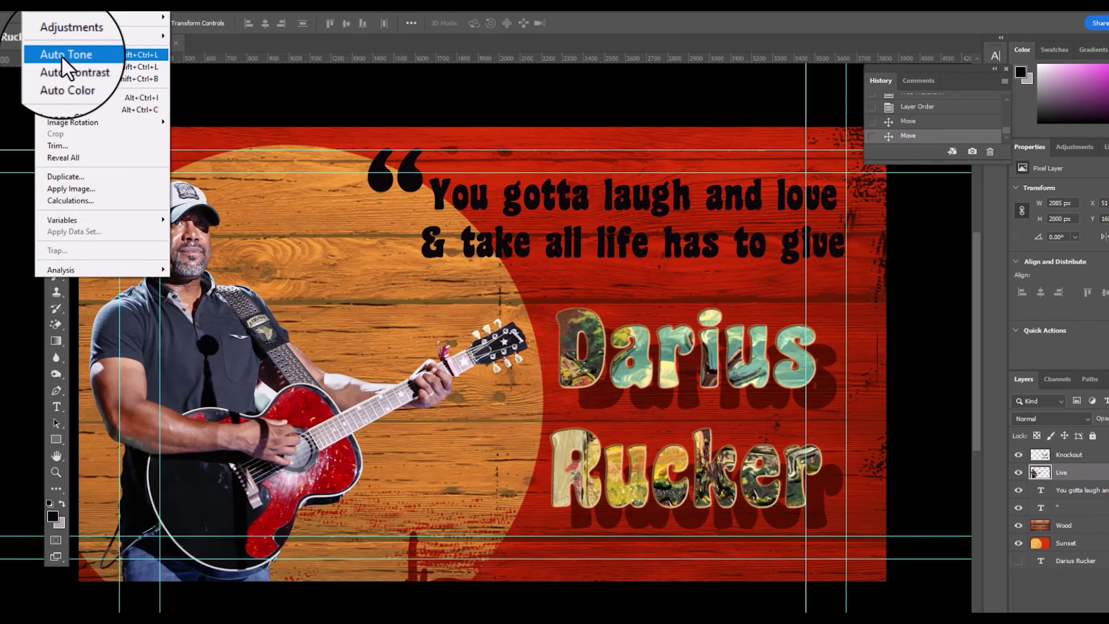
pyautogui.moveTo(61, 32)
pyautogui.click(210, 63)
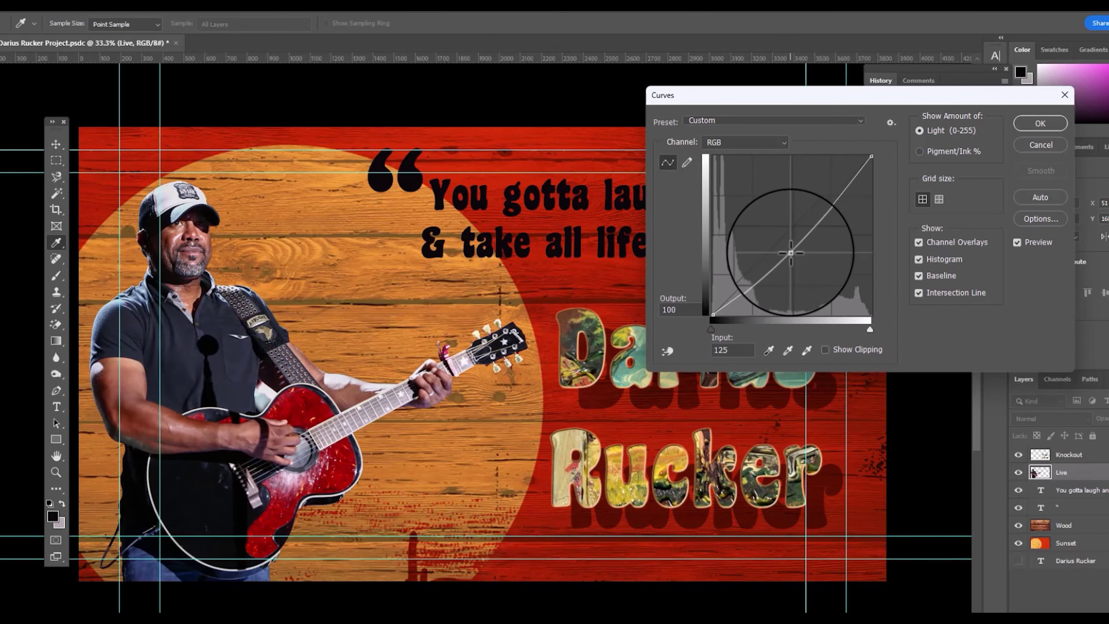
pyautogui.click(1011, 144)
pyautogui.press('v')
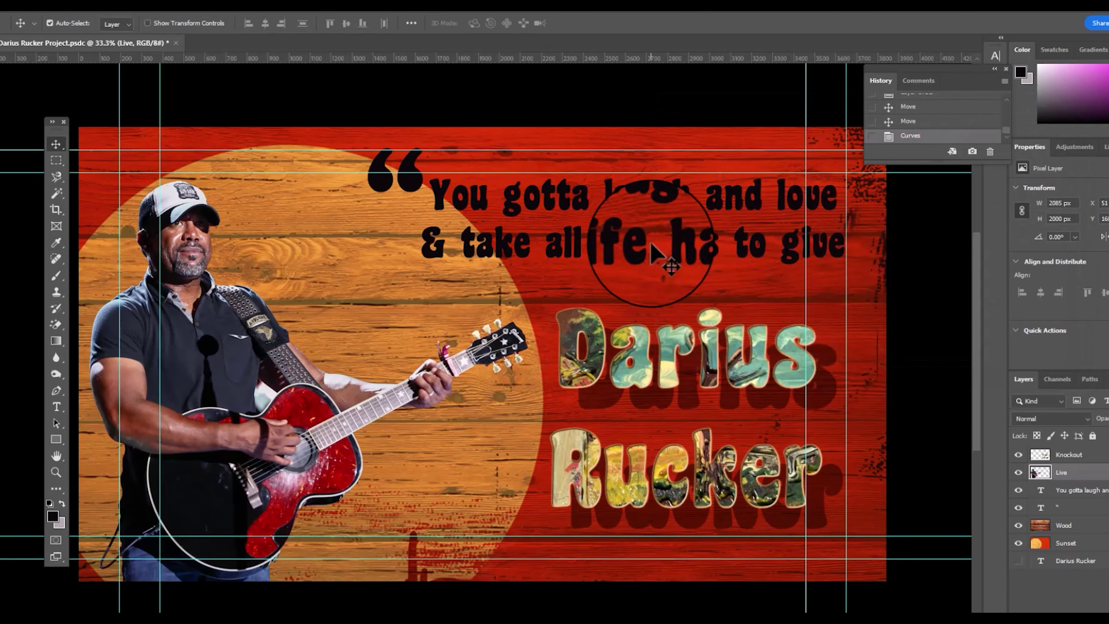
# Scale the quote text and quotation mark together to 117.10%, and reposition them with the name lettering underneath
pyautogui.moveTo(518, 275); pyautogui.dragTo(489, 218)
pyautogui.hotkey('ctrl', 't')
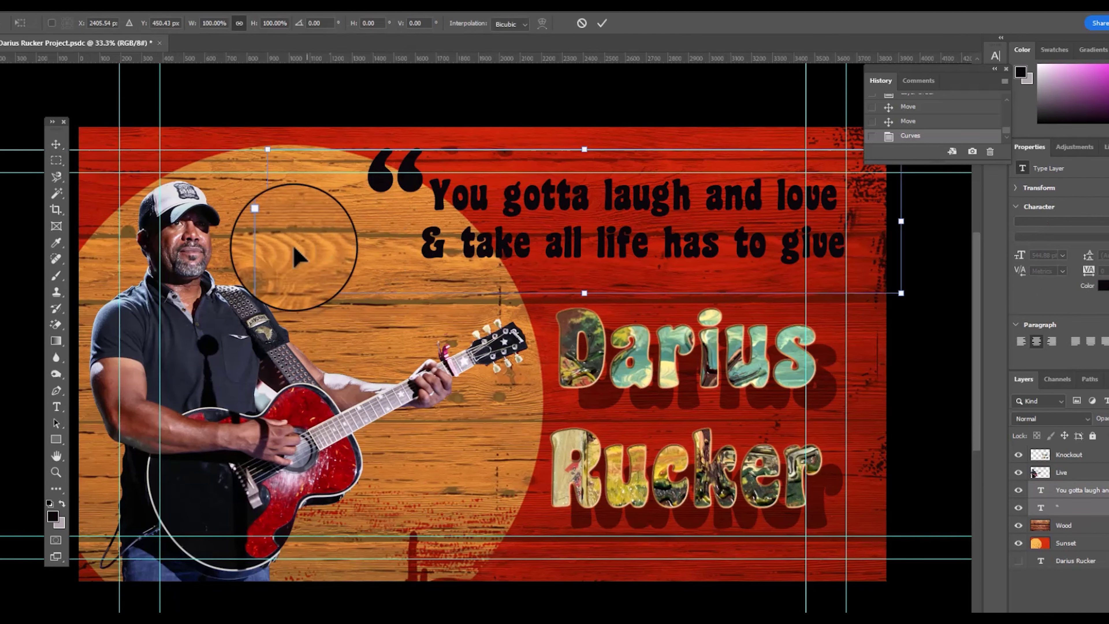
pyautogui.moveTo(269, 221); pyautogui.dragTo(159, 236)
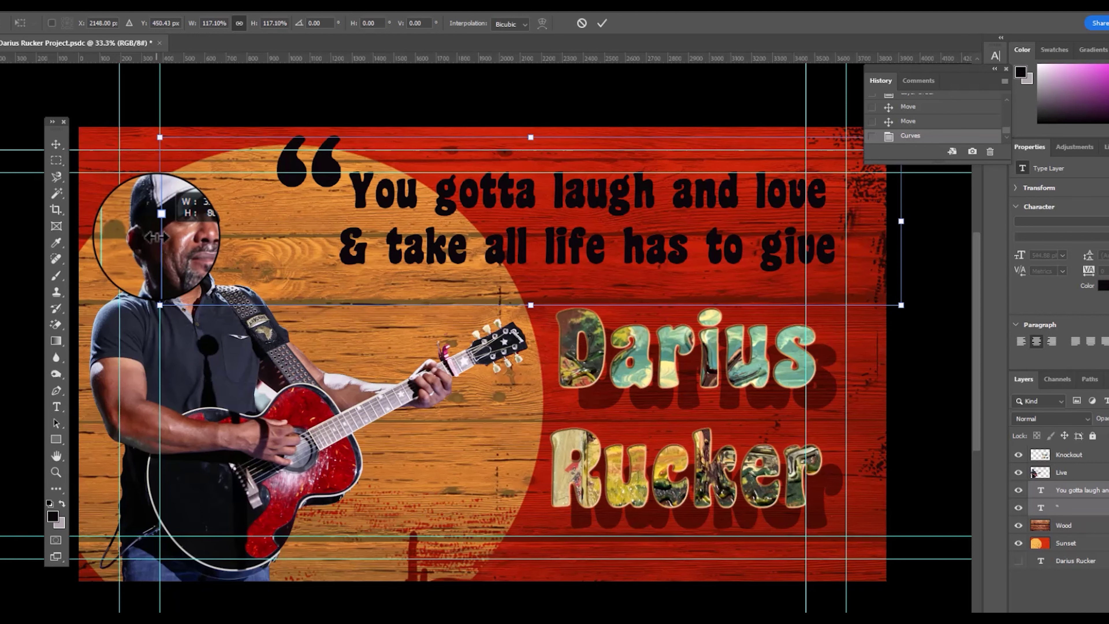
pyautogui.click(60, 146)
pyautogui.moveTo(538, 249); pyautogui.dragTo(601, 385)
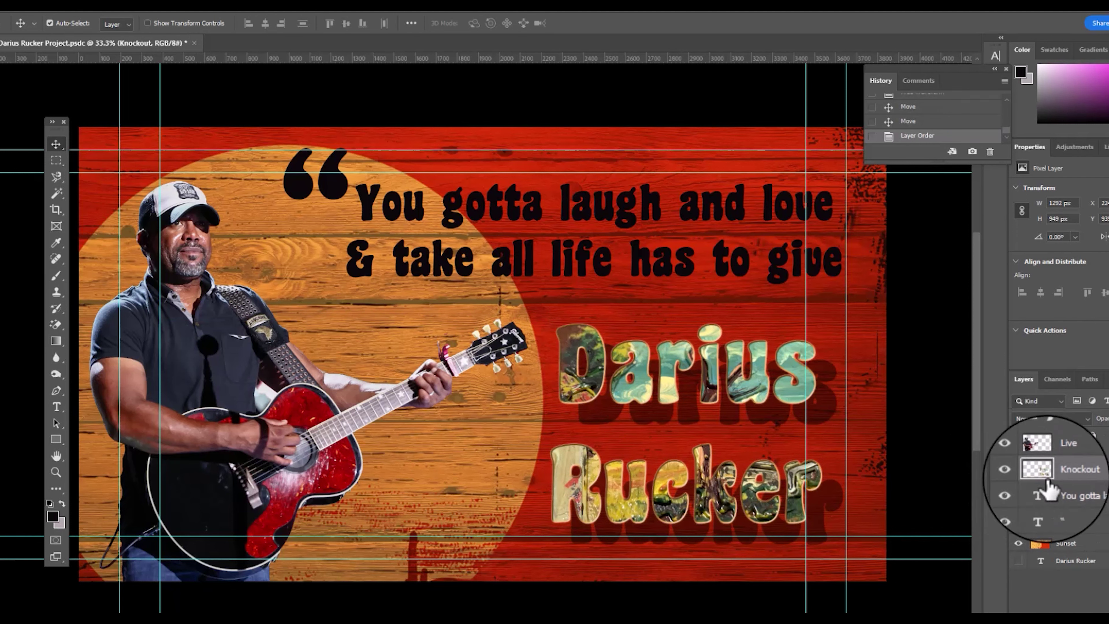
# Try to erase the leftover patch between the guitar strap and body on the Live layer with the Magic Eraser
pyautogui.click(1018, 455)
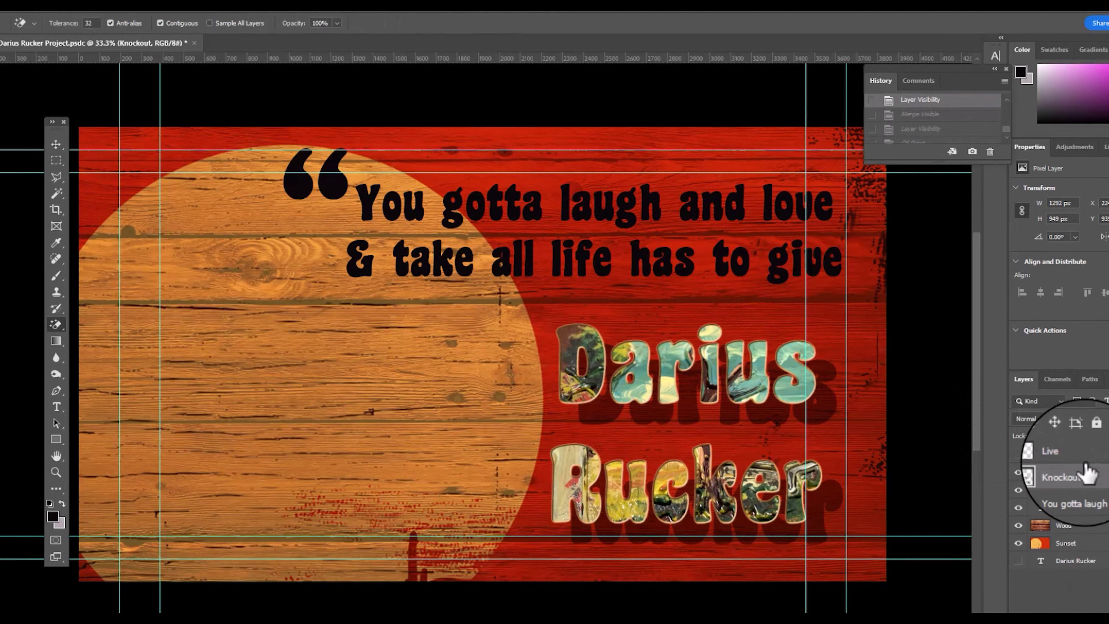
pyautogui.click(1018, 454)
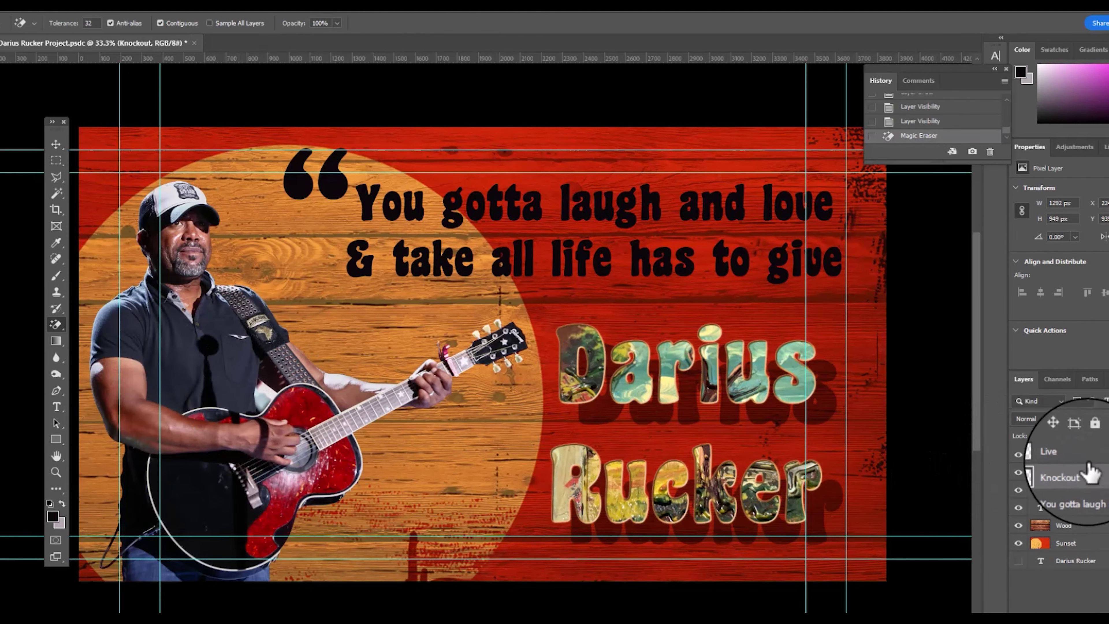
pyautogui.click(1088, 462)
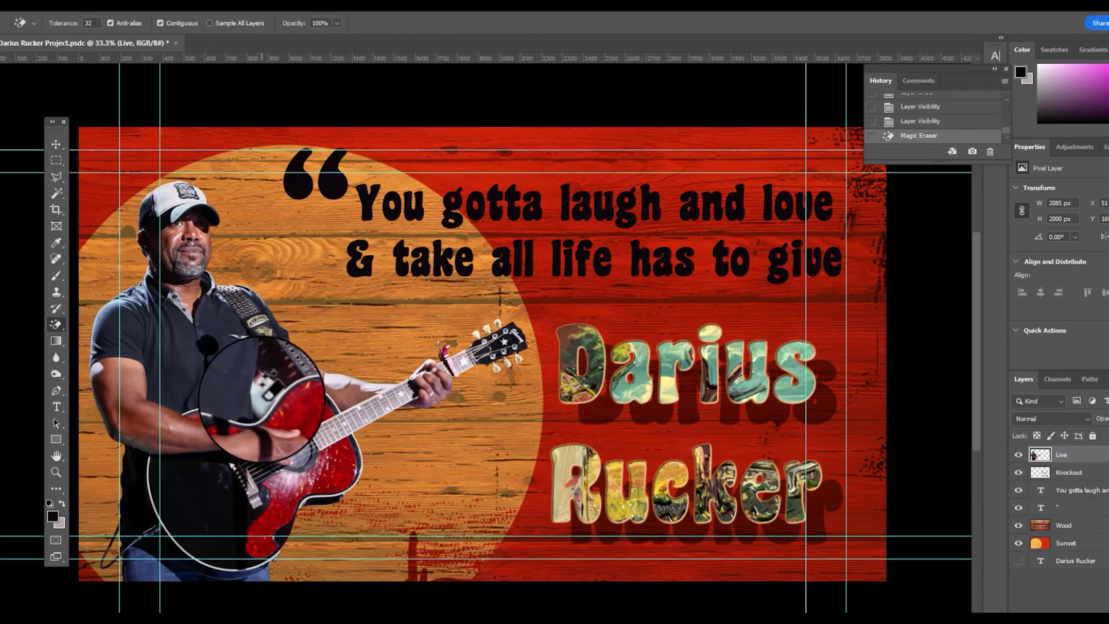
pyautogui.click(264, 399)
pyautogui.hotkey('ctrl', 'z')
# Lasso the leftover background patch between the strap and guitar body, clear it from the Live layer, and deselect
pyautogui.click(56, 177)
pyautogui.click(263, 381)
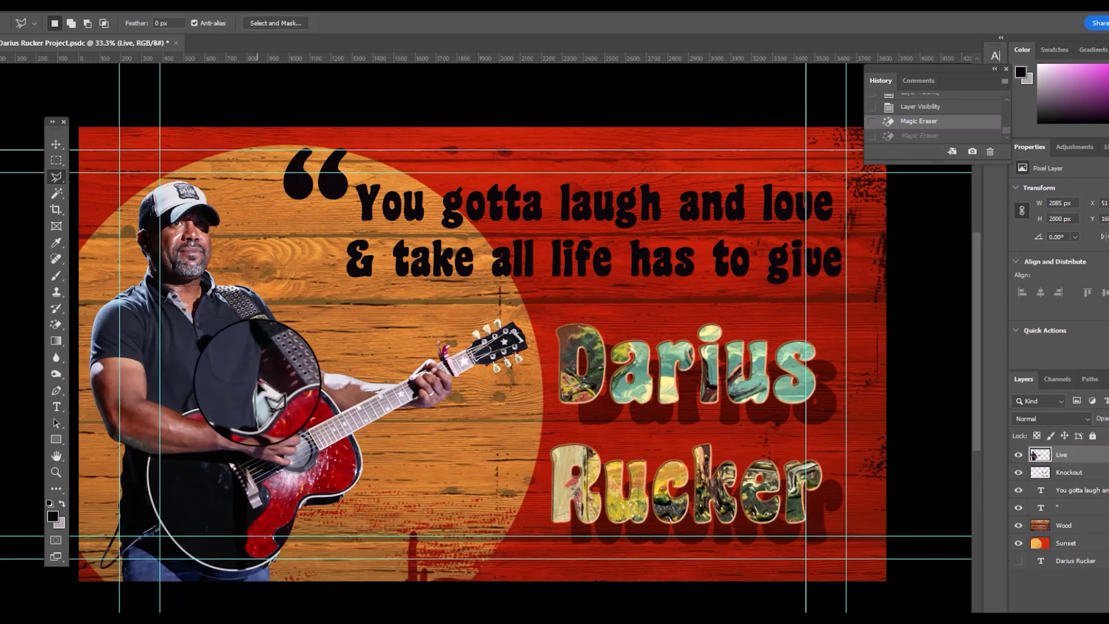
pyautogui.doubleClick(273, 400)
pyautogui.click(56, 324)
pyautogui.click(267, 394)
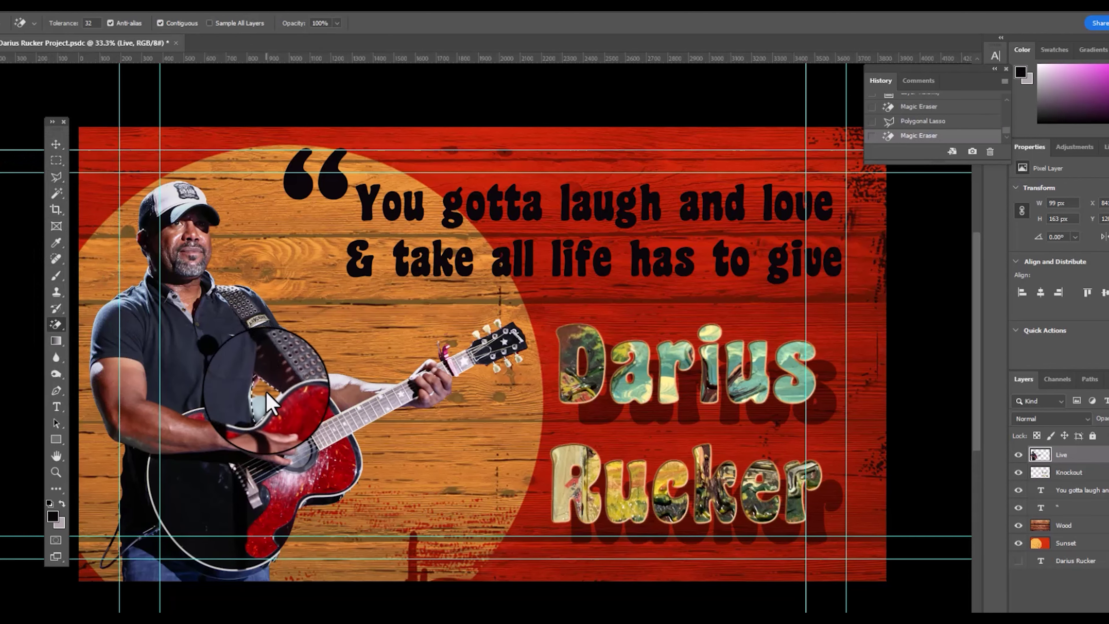
pyautogui.press('Delete')
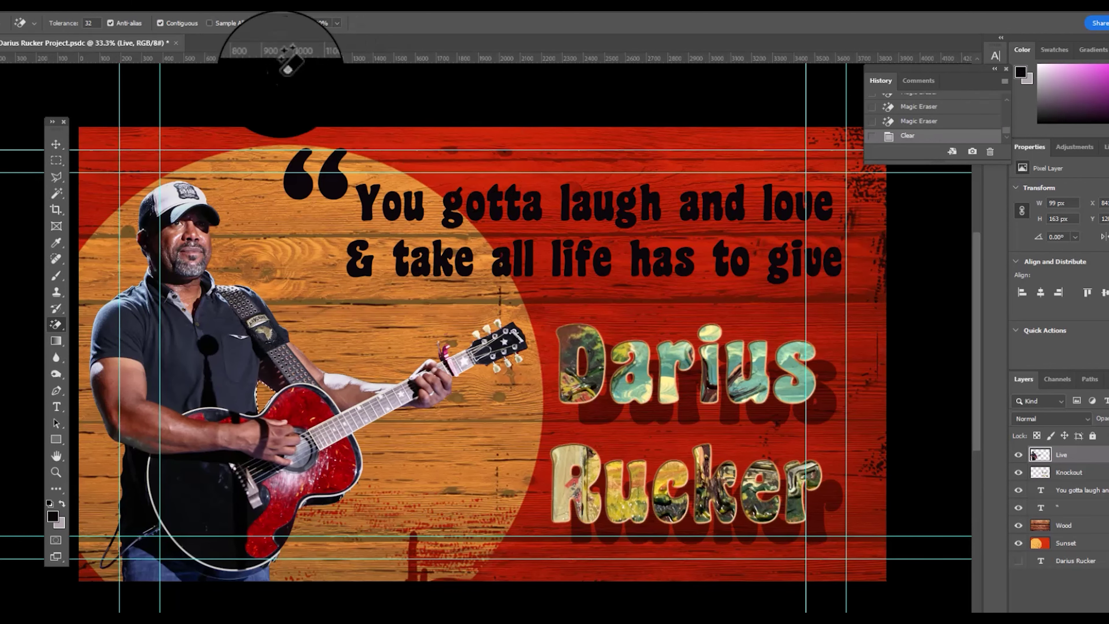
pyautogui.click(125, 6)
pyautogui.click(131, 42)
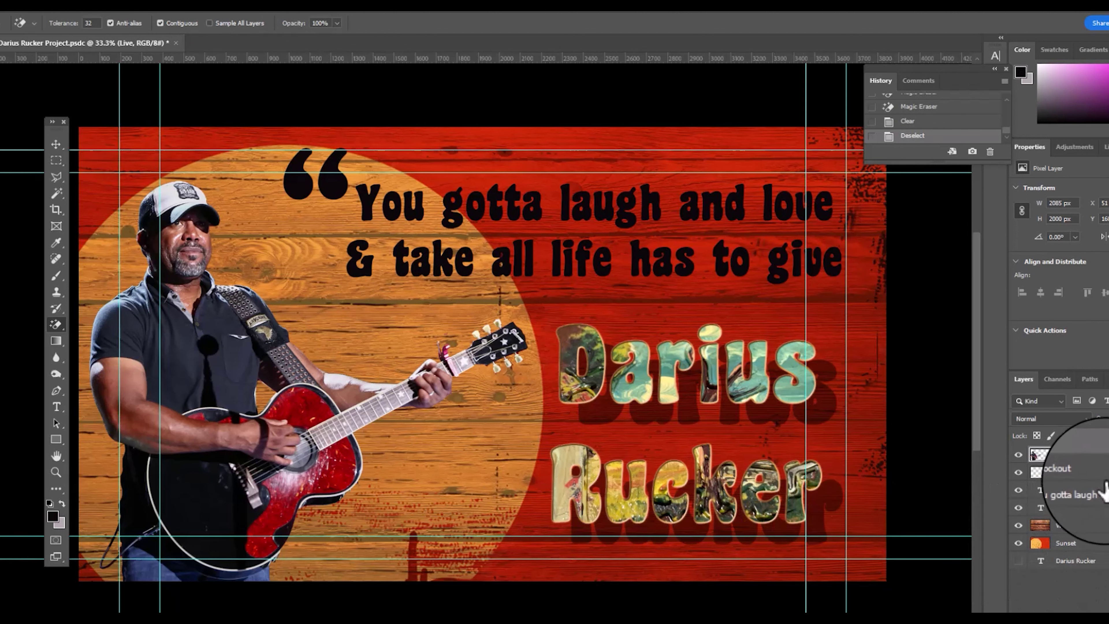
# Merge the lettering, quote and background layers into one, keeping the singer's Live layer separate and visible
pyautogui.click(1020, 454)
pyautogui.rightClick(1081, 473)
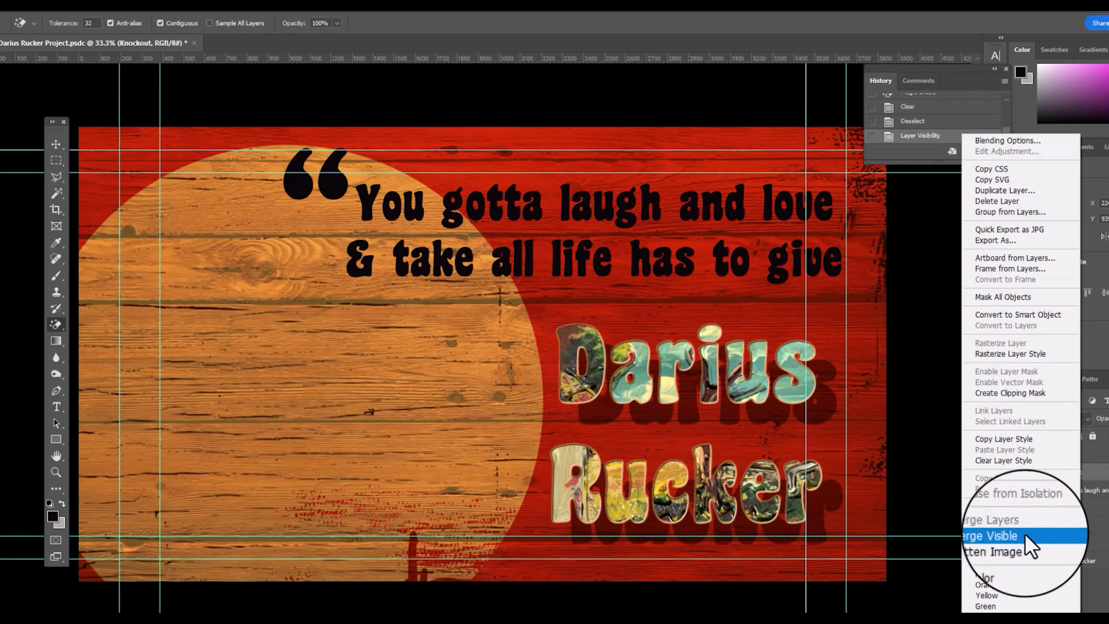
pyautogui.click(1017, 536)
pyautogui.click(1019, 454)
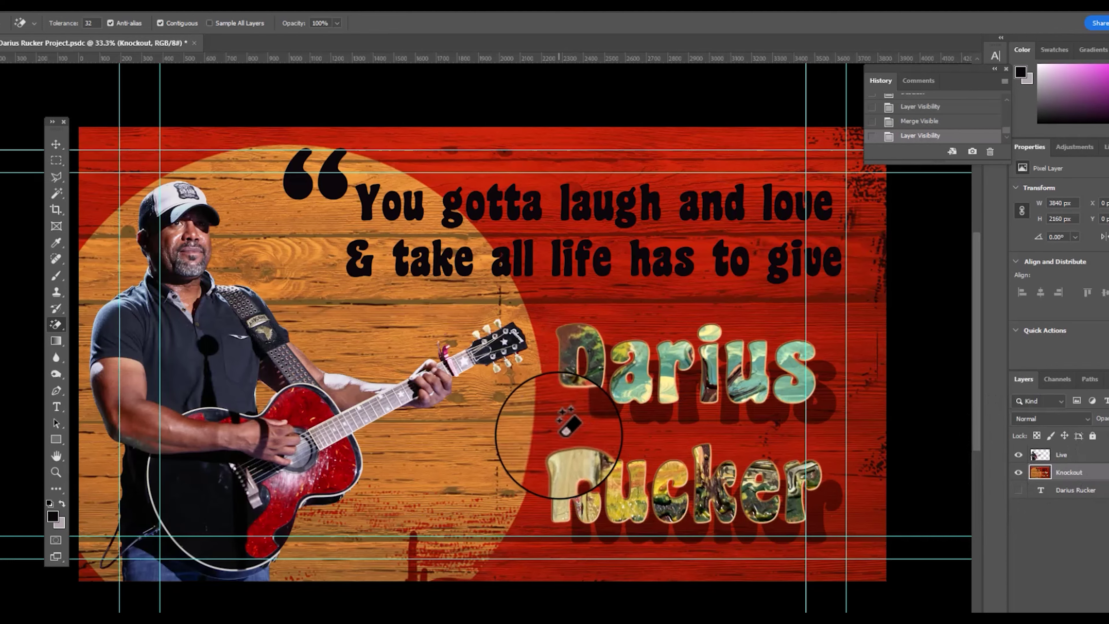
# Try the Paint Daubs filter from the Filter Gallery on the merged Knockout layer
pyautogui.click(4, 5)
pyautogui.click(215, 101)
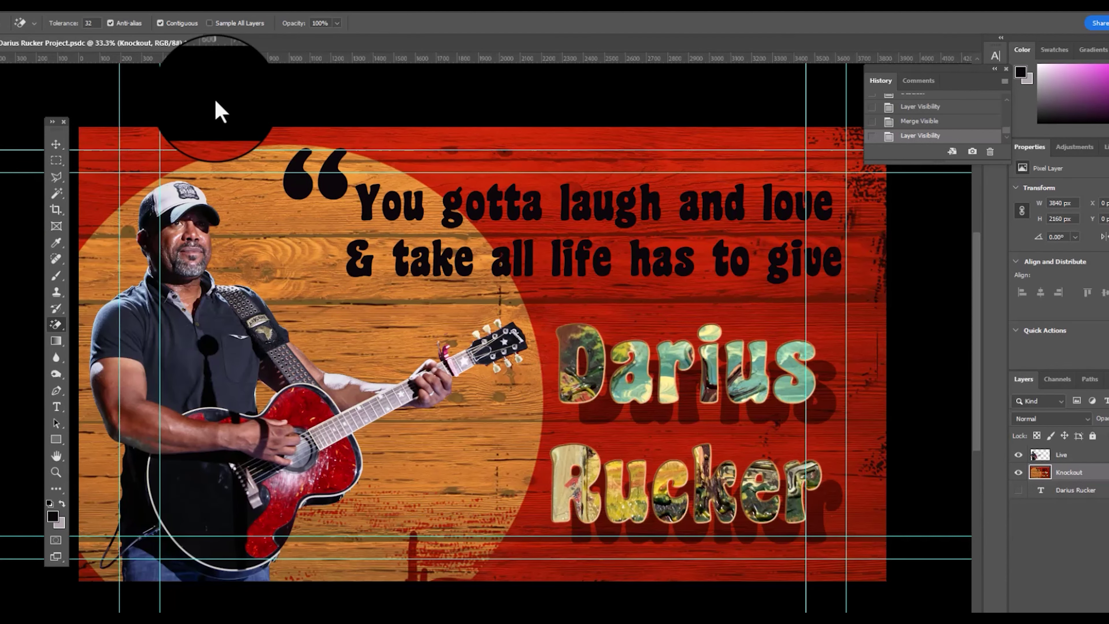
pyautogui.click(146, 5)
pyautogui.moveTo(180, 249)
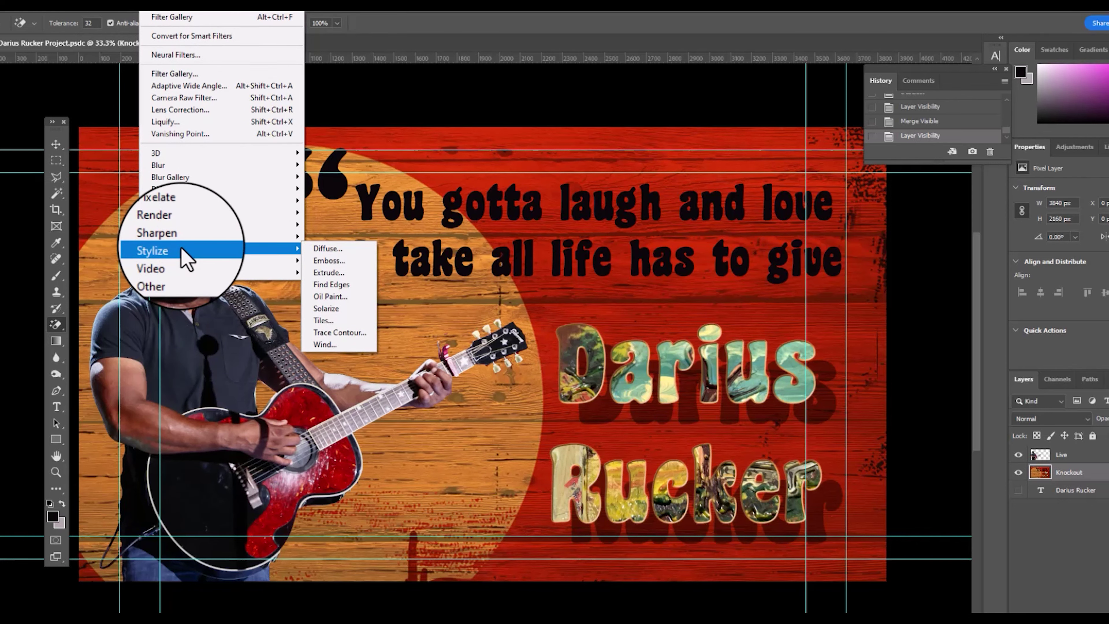
pyautogui.click(171, 17)
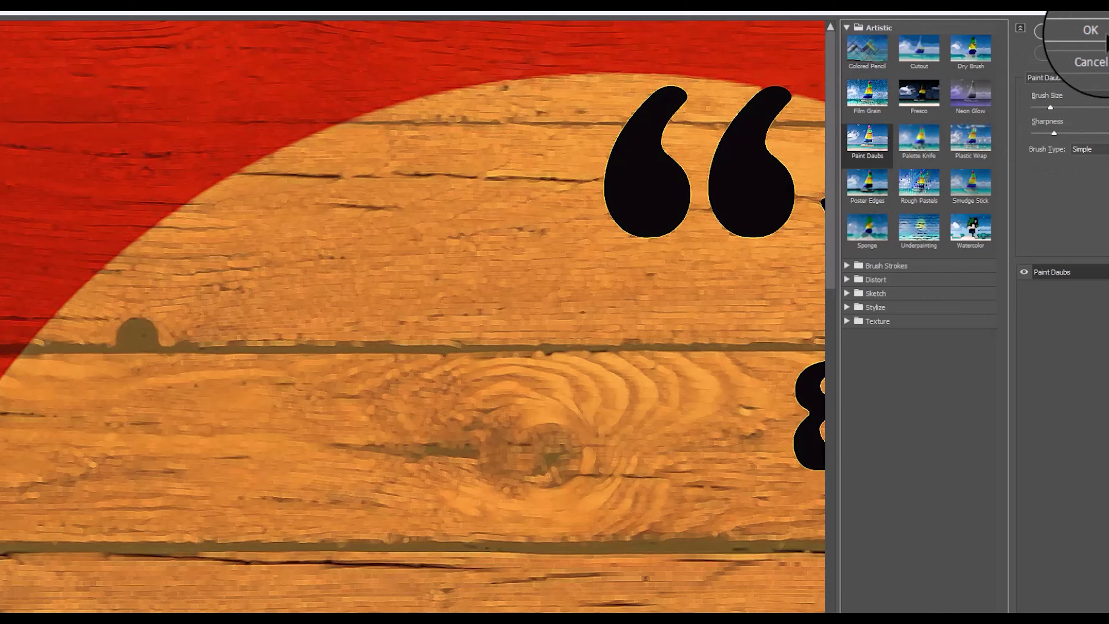
pyautogui.click(1101, 31)
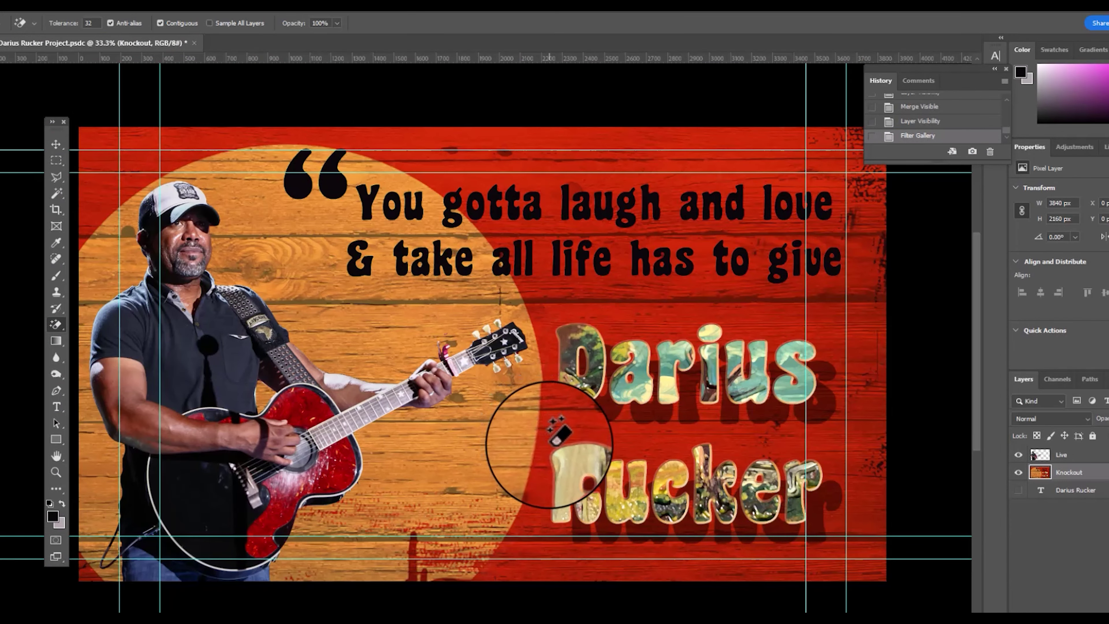
# Undo the Paint Daubs filter and the layer merge so the lettering, quote and background layers are separate
pyautogui.hotkey('ctrl', 'z')
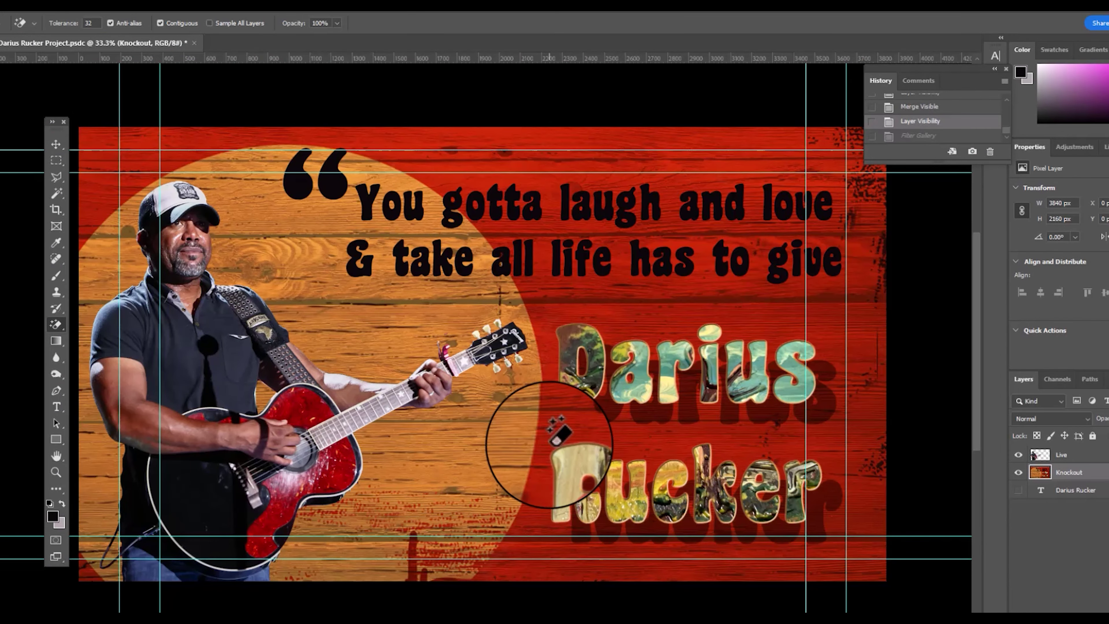
pyautogui.hotkey('ctrl', 'z')
pyautogui.hotkey('ctrl', 'z')
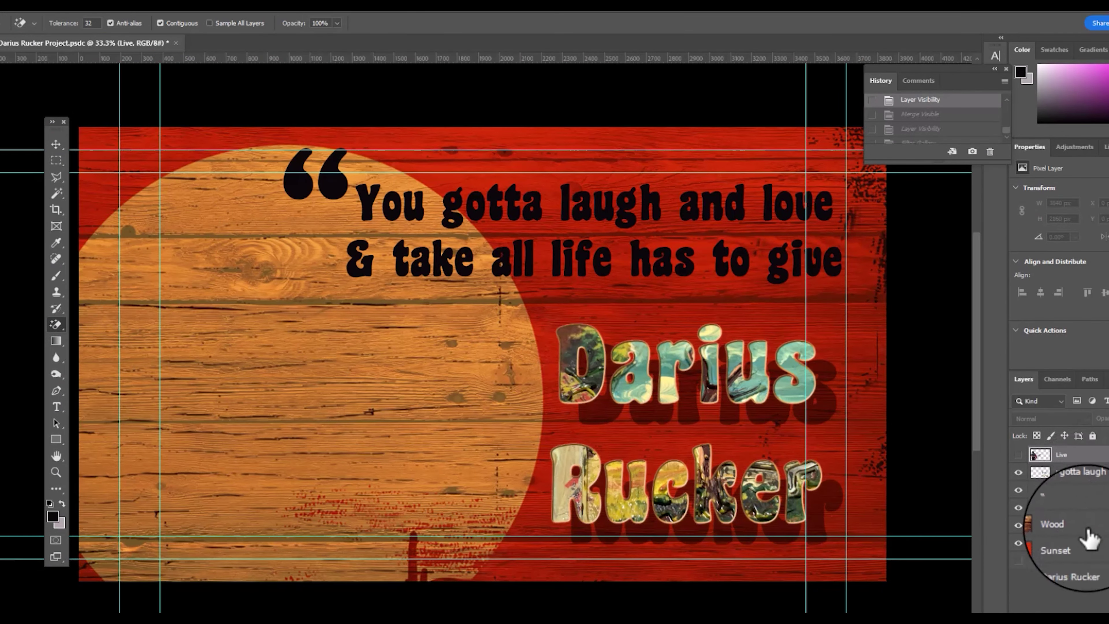
# Apply the Oil Paint filter to the Knockout lettering layer, and merge it with the visible quote and background layers
pyautogui.click(235, 5)
pyautogui.moveTo(186, 245)
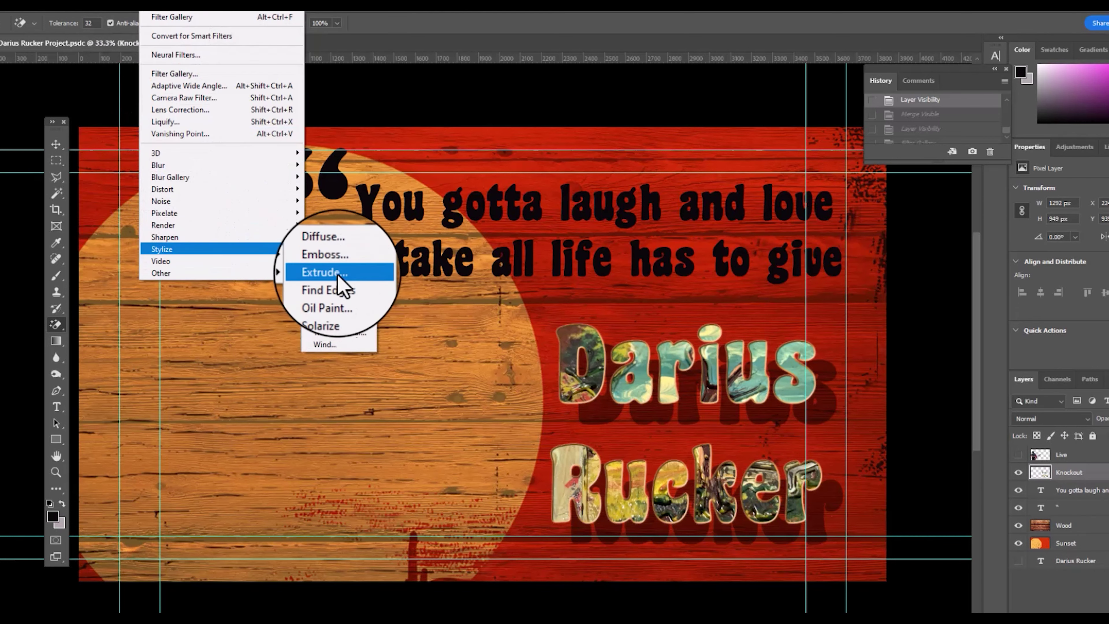
pyautogui.click(346, 319)
pyautogui.click(644, 86)
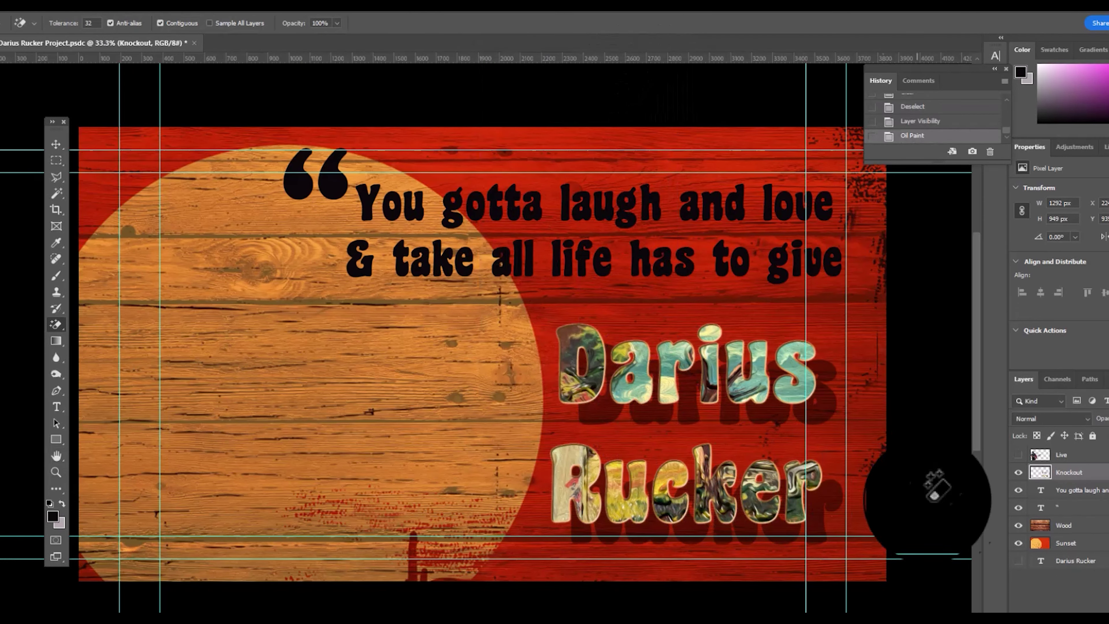
pyautogui.rightClick(1100, 477)
pyautogui.click(1017, 531)
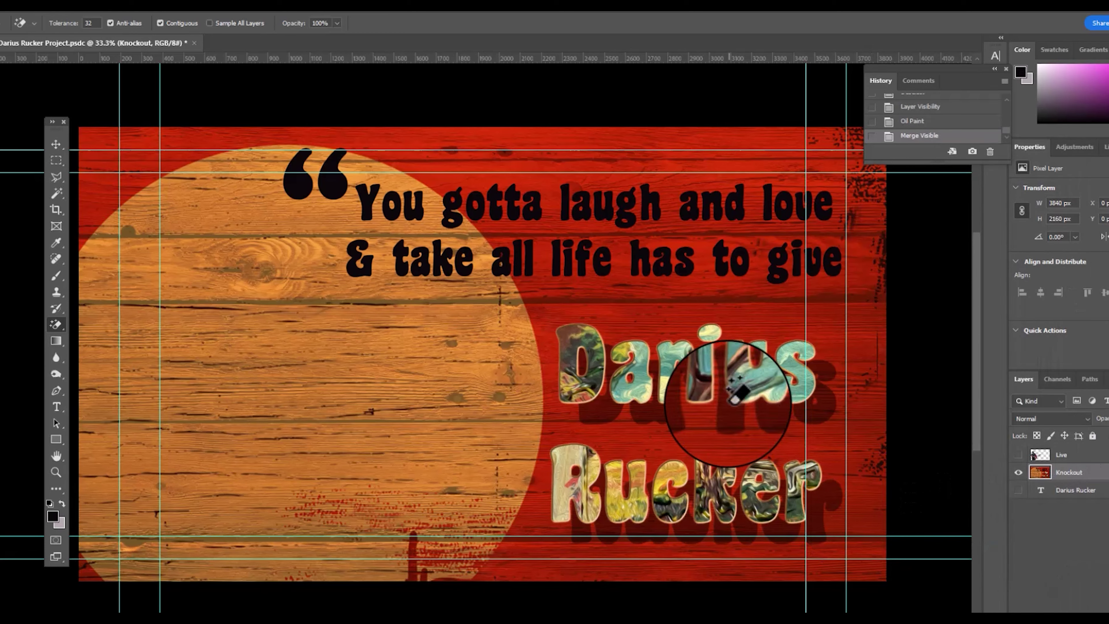
# Apply the Poster Edges artistic filter to the merged Knockout layer, and show the singer's Live layer again
pyautogui.click(148, 6)
pyautogui.moveTo(184, 250)
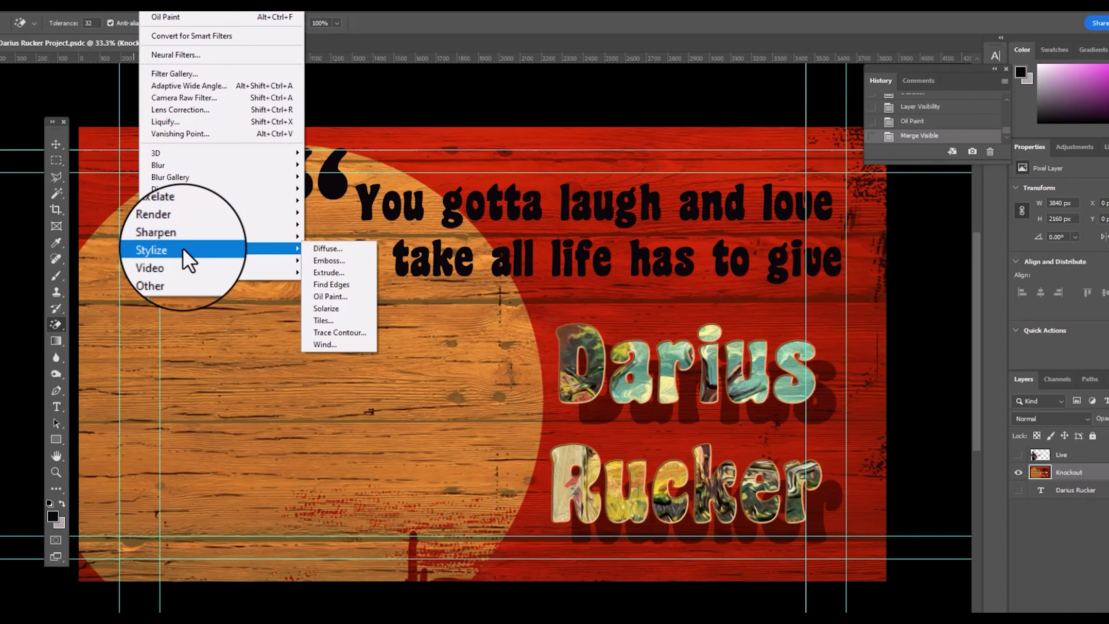
pyautogui.click(175, 73)
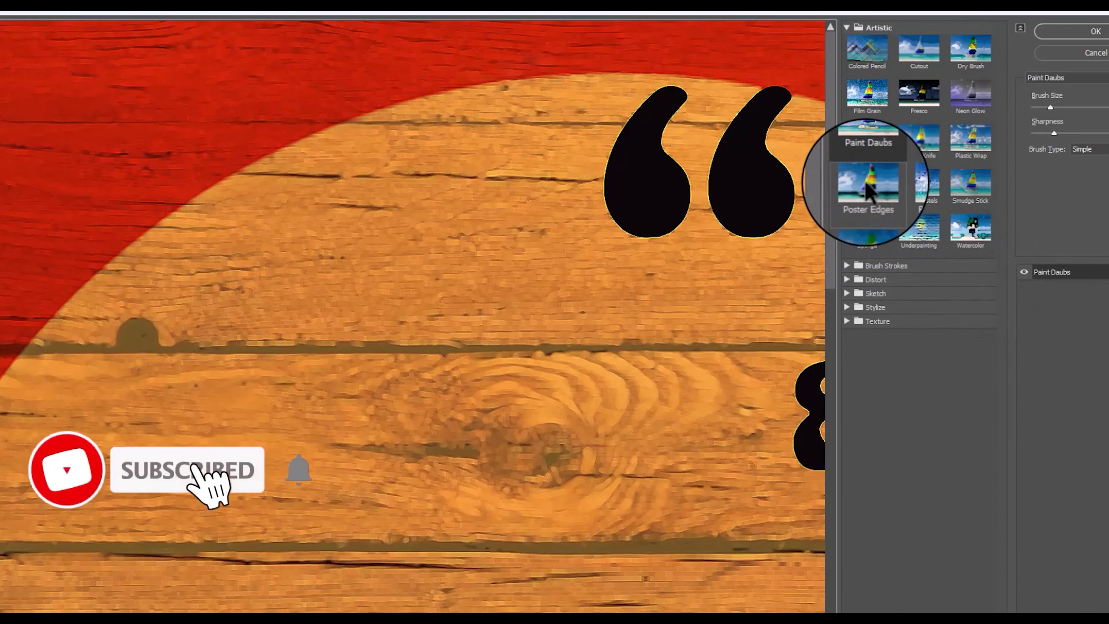
pyautogui.click(867, 188)
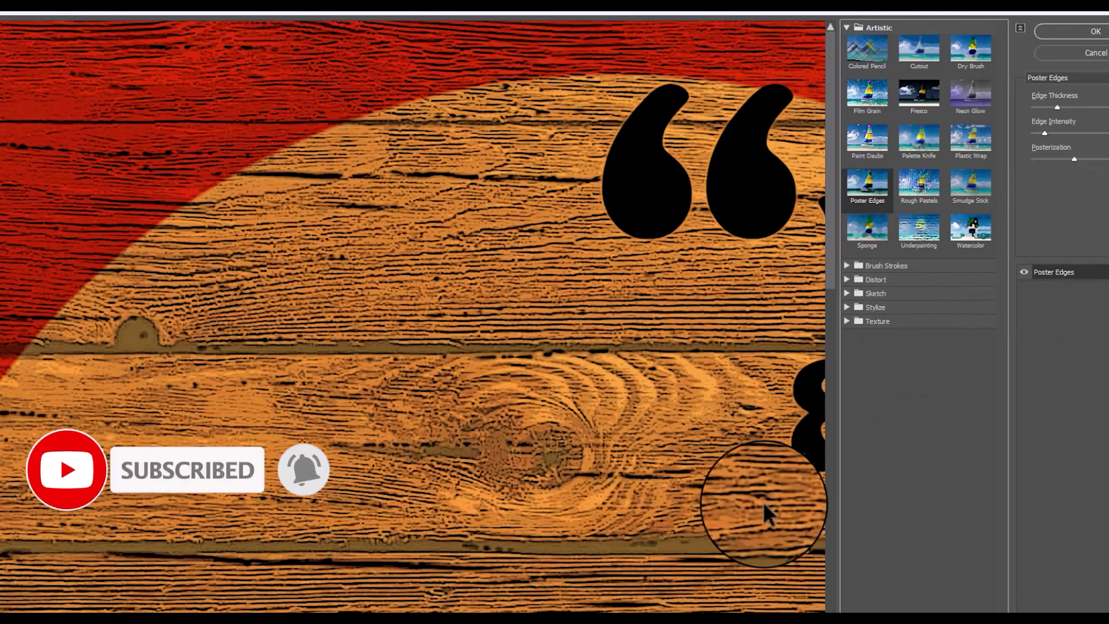
pyautogui.click(0, 622)
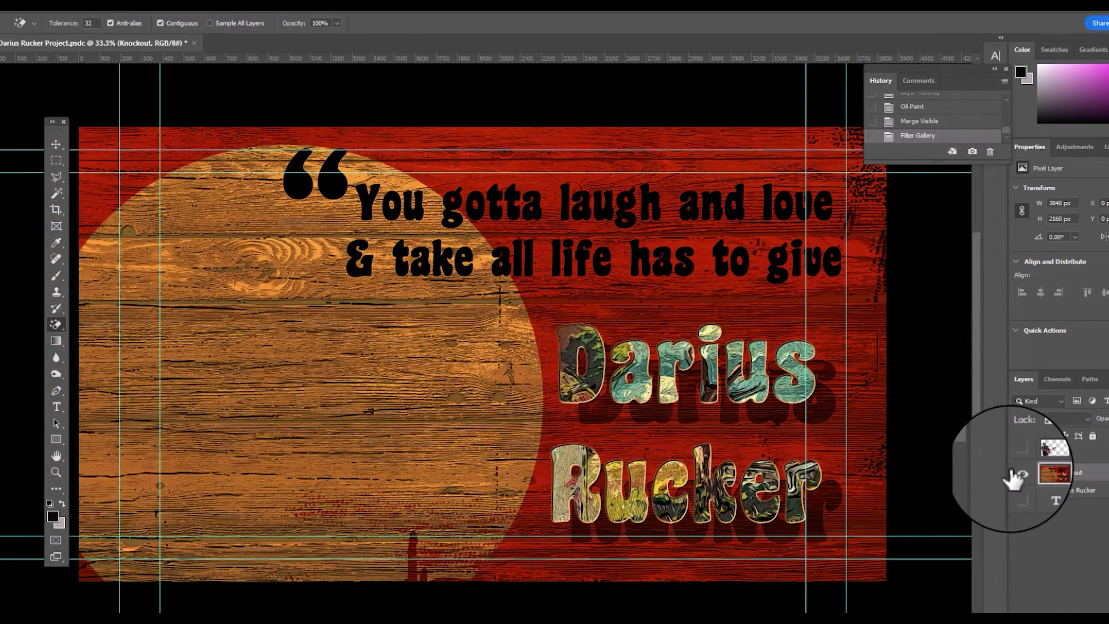
pyautogui.click(1018, 454)
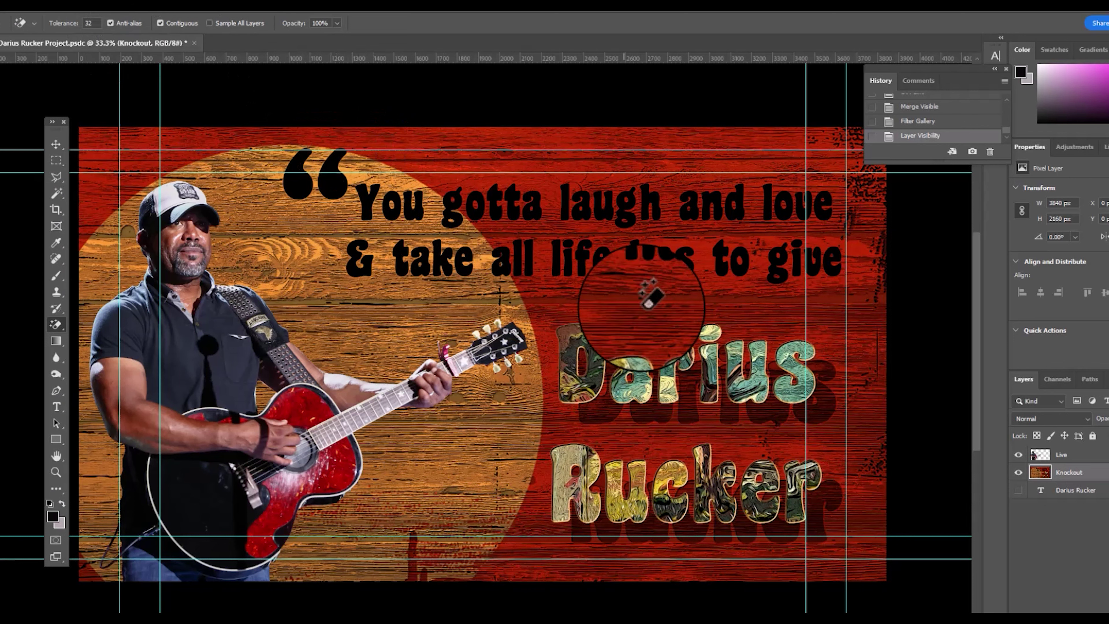
# Brighten the merged Knockout background layer with a Curves adjustment by raising the highlights and midtones
pyautogui.click(48, 8)
pyautogui.moveTo(131, 36)
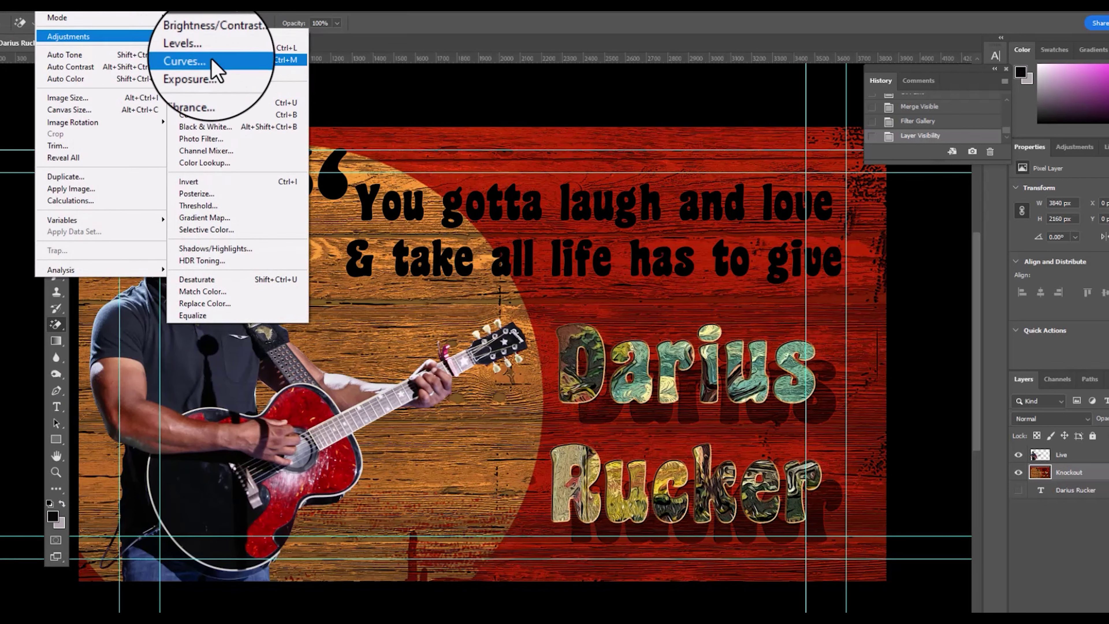
pyautogui.click(212, 62)
pyautogui.moveTo(936, 85); pyautogui.dragTo(941, 66)
pyautogui.moveTo(876, 209); pyautogui.dragTo(875, 156)
pyautogui.click(1098, 87)
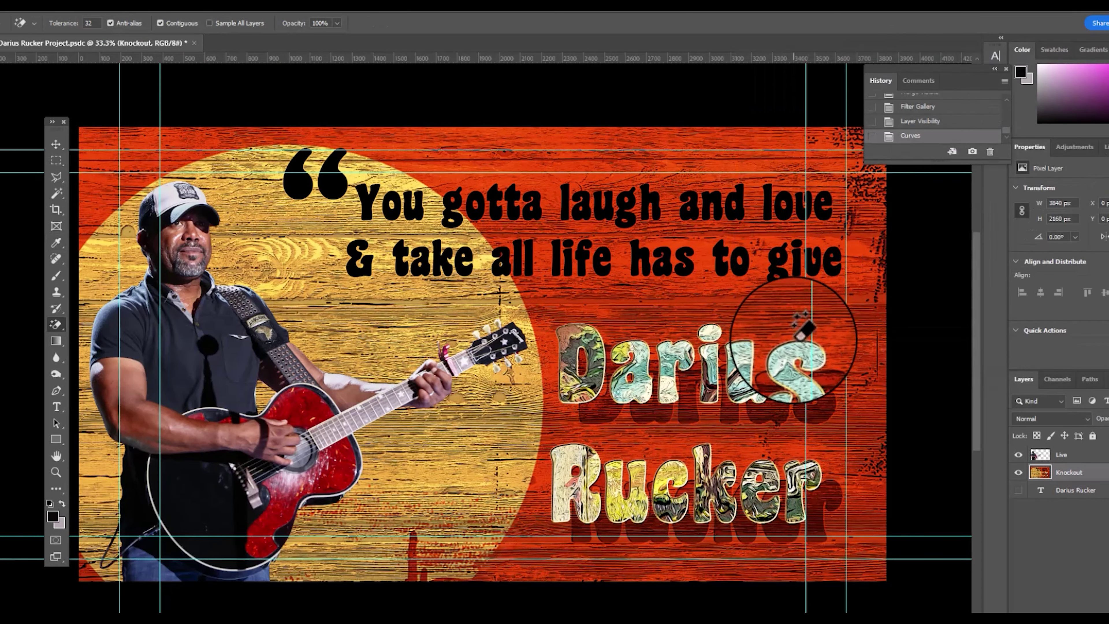